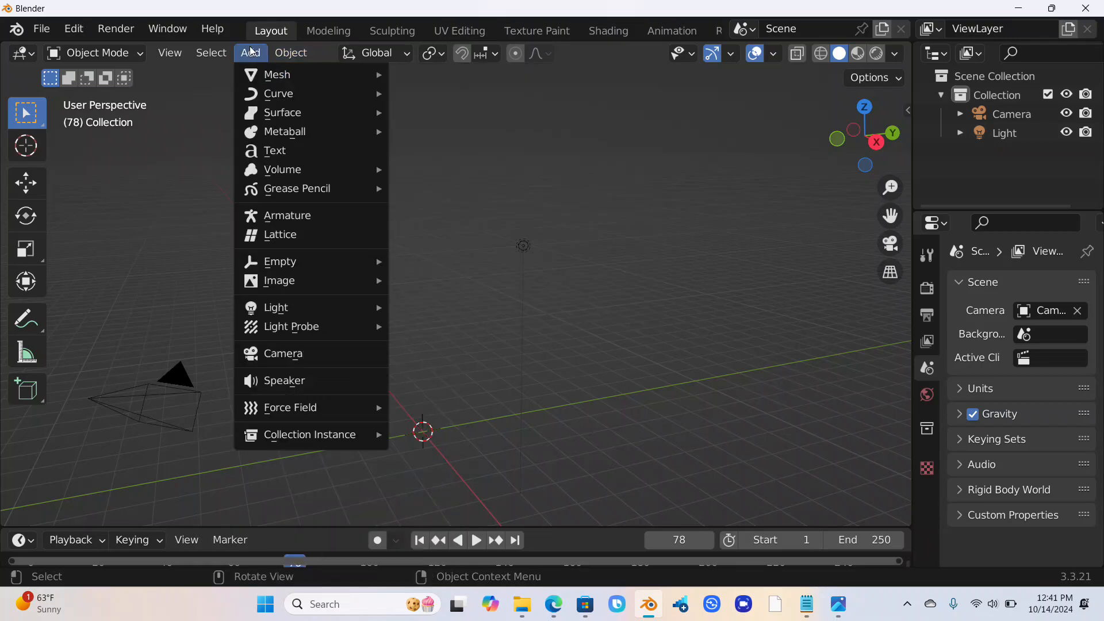
# - Add a cylinder mesh and raise it to a Z location of 1.8 m
pyautogui.moveTo(270, 74)
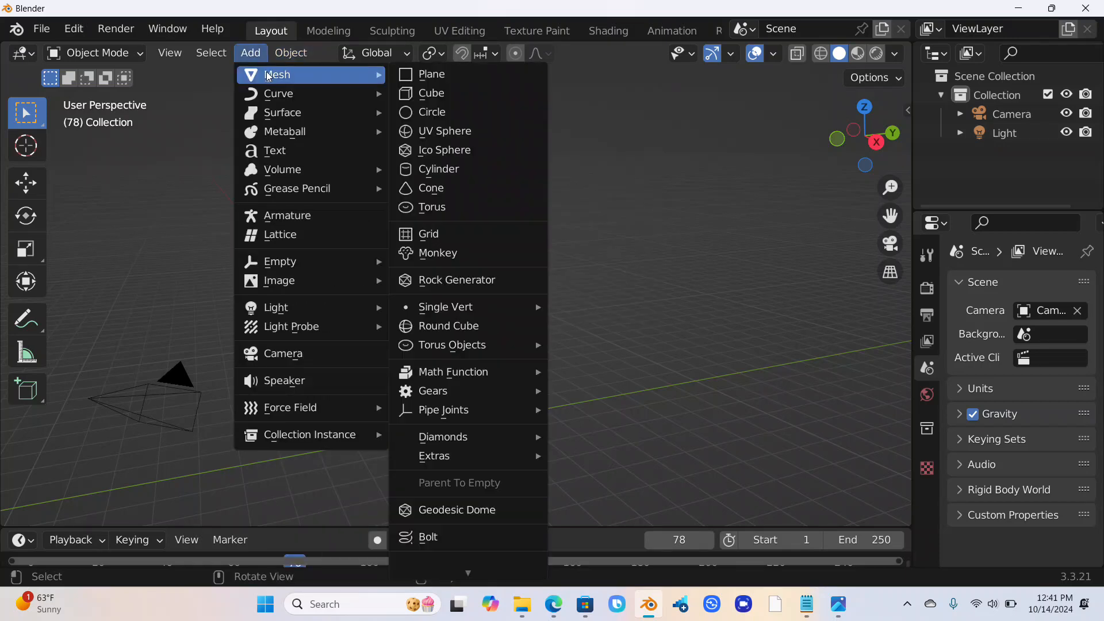
pyautogui.click(431, 169)
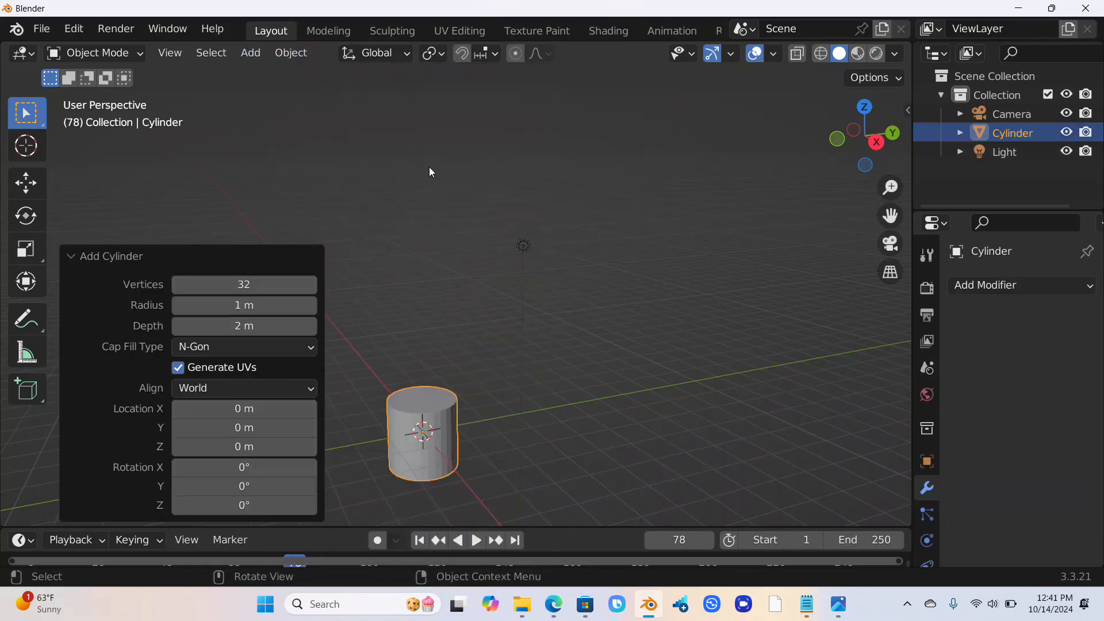
pyautogui.click(932, 459)
pyautogui.moveTo(1027, 382)
pyautogui.mouseDown()
pyautogui.moveTo(1053, 382)
pyautogui.moveTo(1033, 386)
pyautogui.mouseUp()
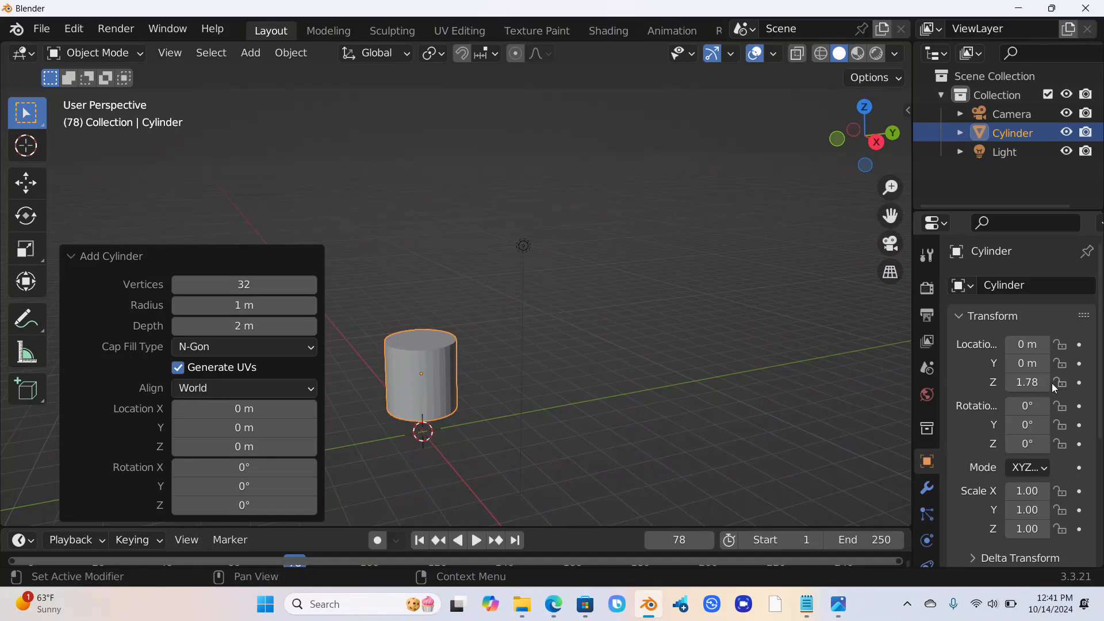
pyautogui.click(1048, 382)
pyautogui.click(1048, 382)
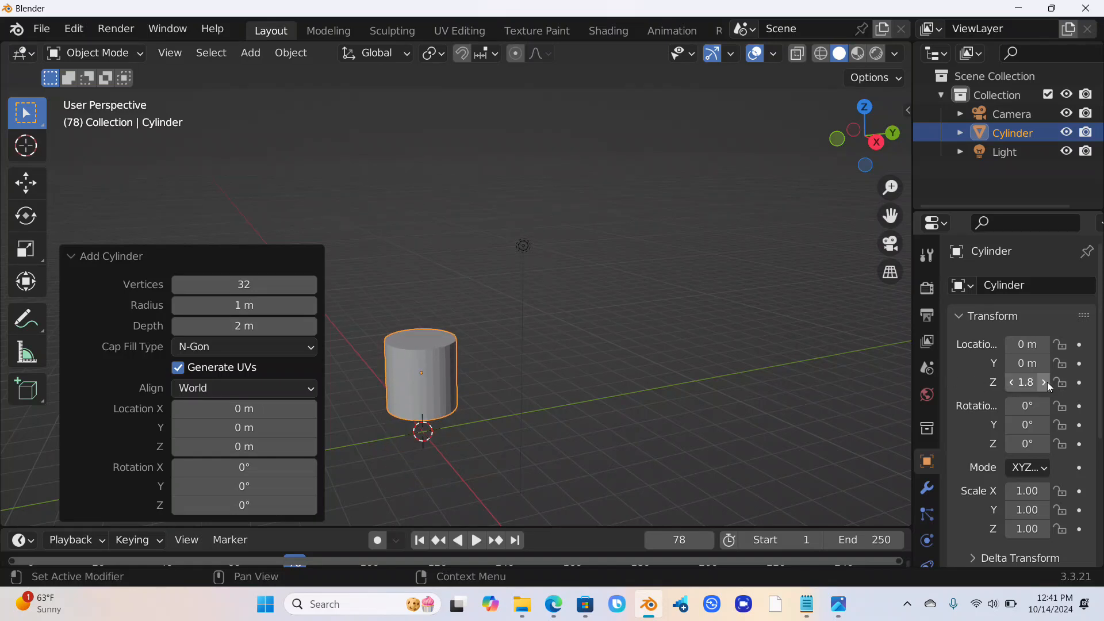
pyautogui.click(726, 385)
# - Delete the cylinder's top face in Edit Mode to open it up, and return to Object Mode
pyautogui.scroll(4, 726, 385)
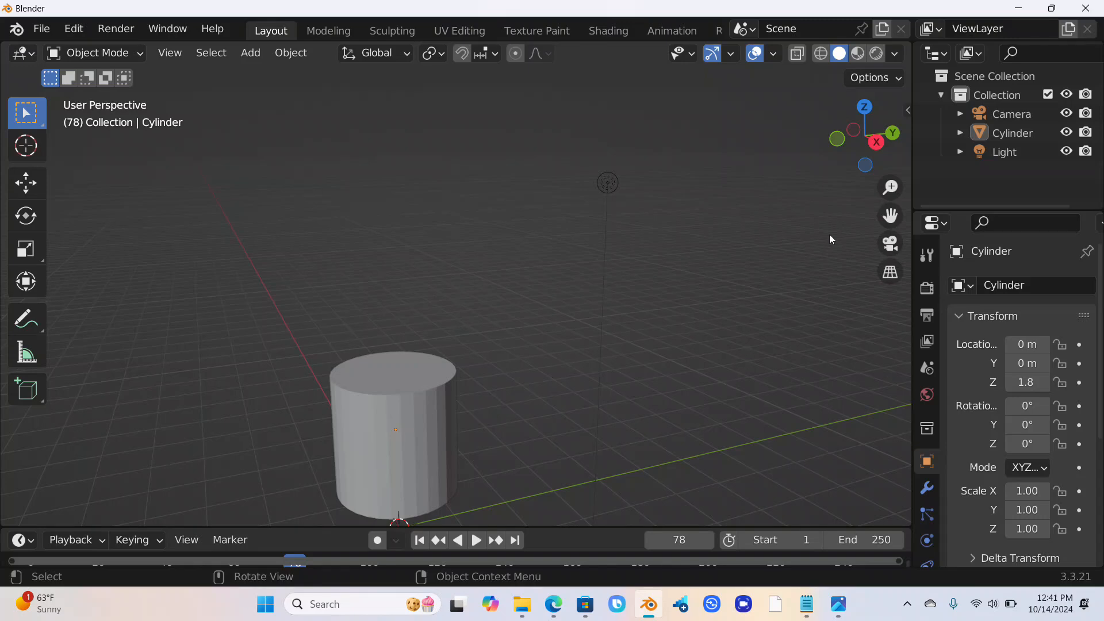
pyautogui.moveTo(892, 212); pyautogui.dragTo(868, 144)
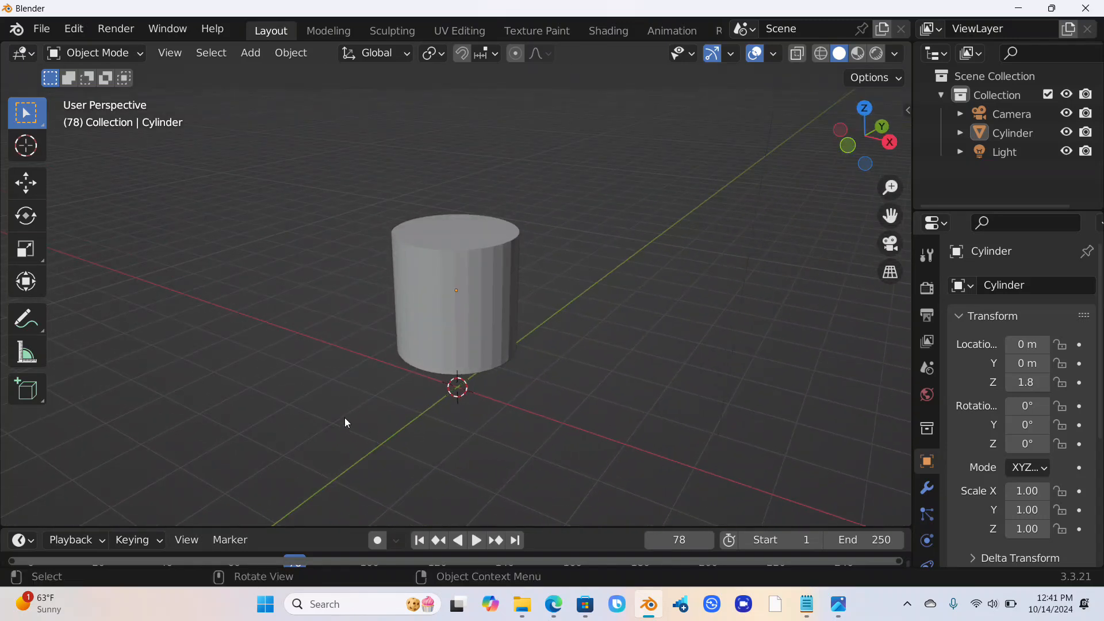
pyautogui.press('Tab')
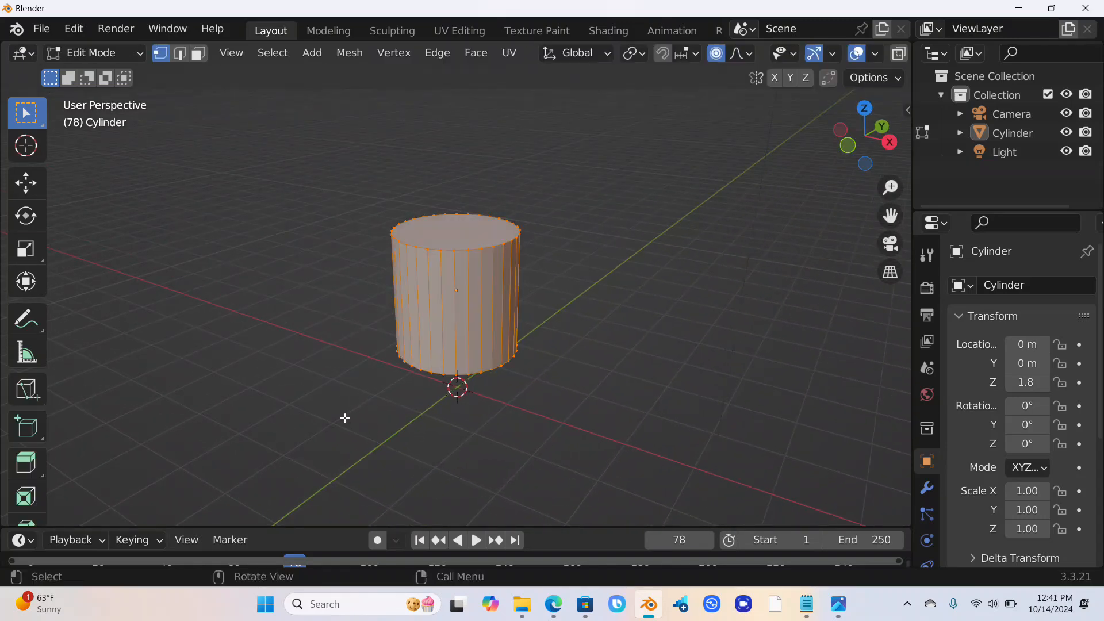
pyautogui.click(197, 60)
pyautogui.click(332, 238)
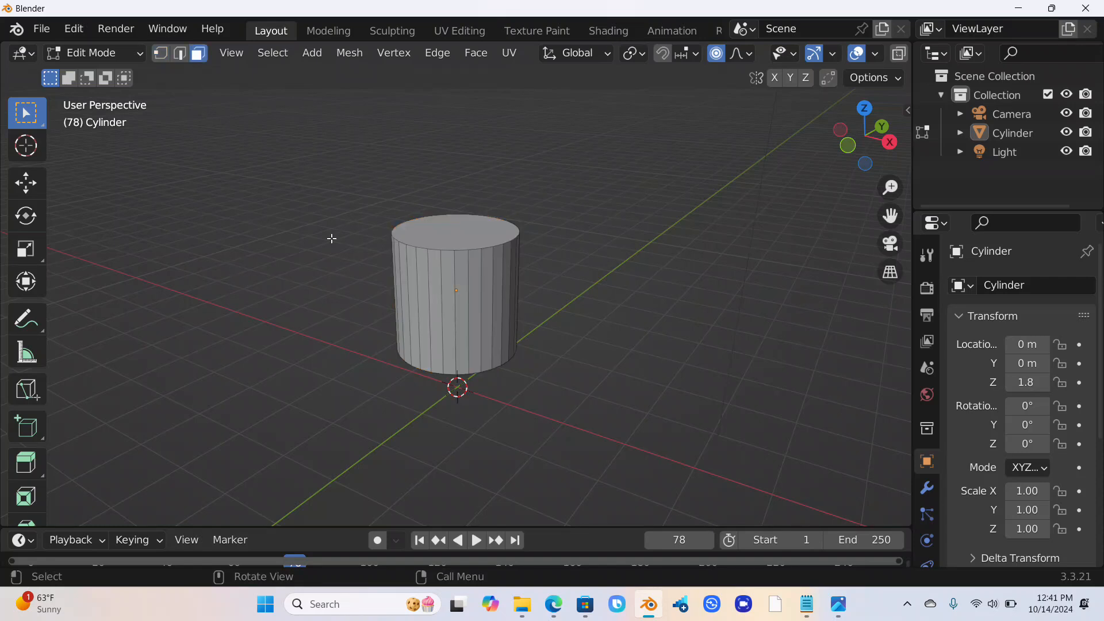
pyautogui.click(446, 223)
pyautogui.rightClick(447, 223)
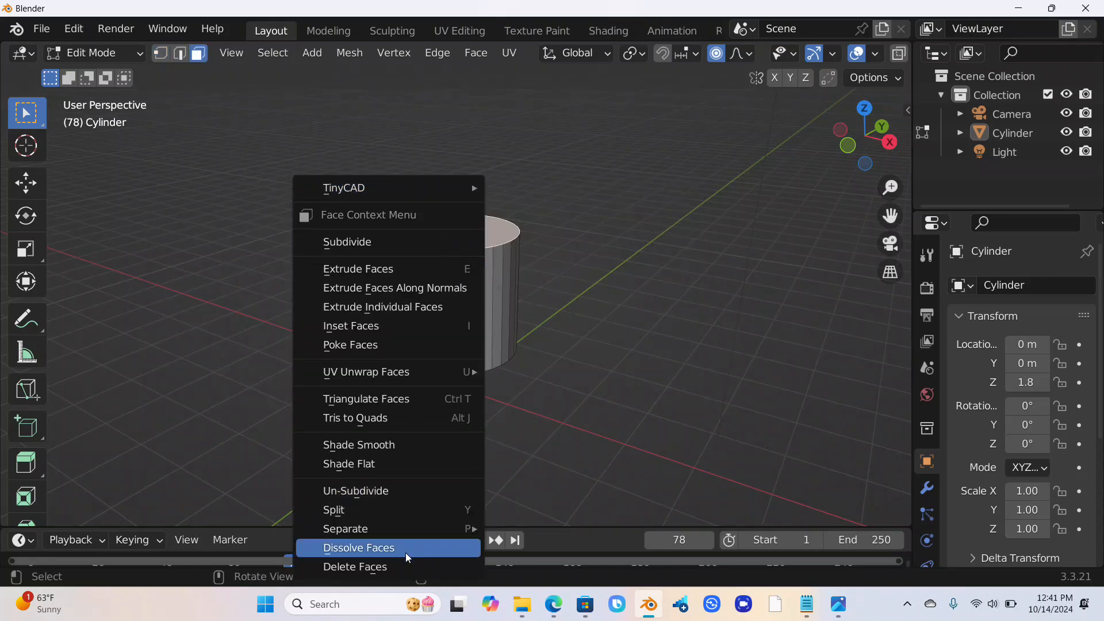
pyautogui.click(405, 558)
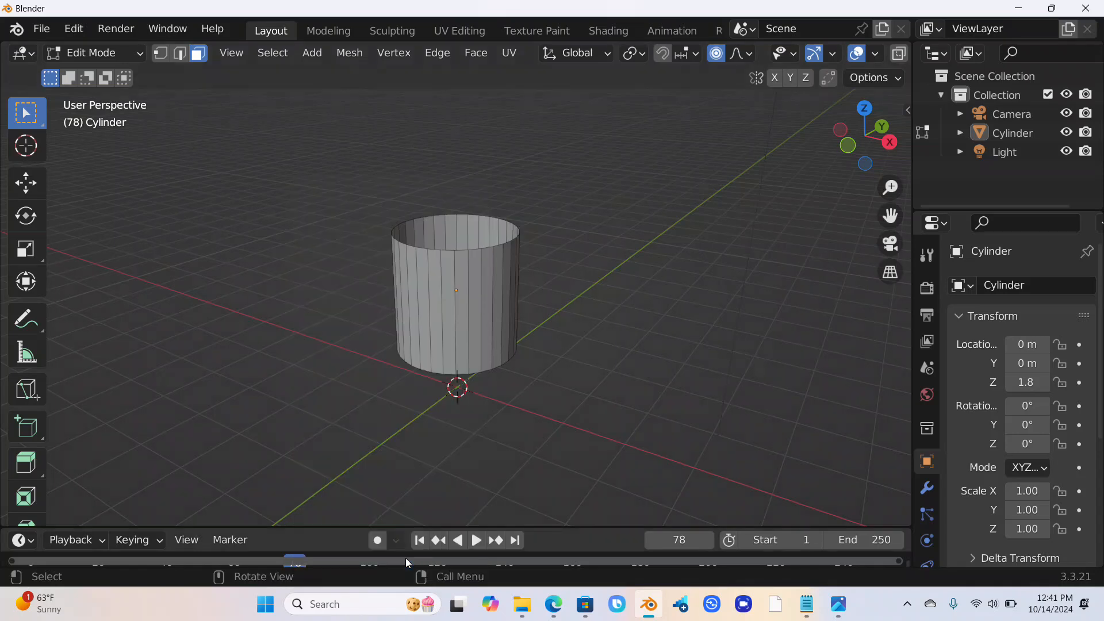
pyautogui.click(81, 54)
pyautogui.click(95, 76)
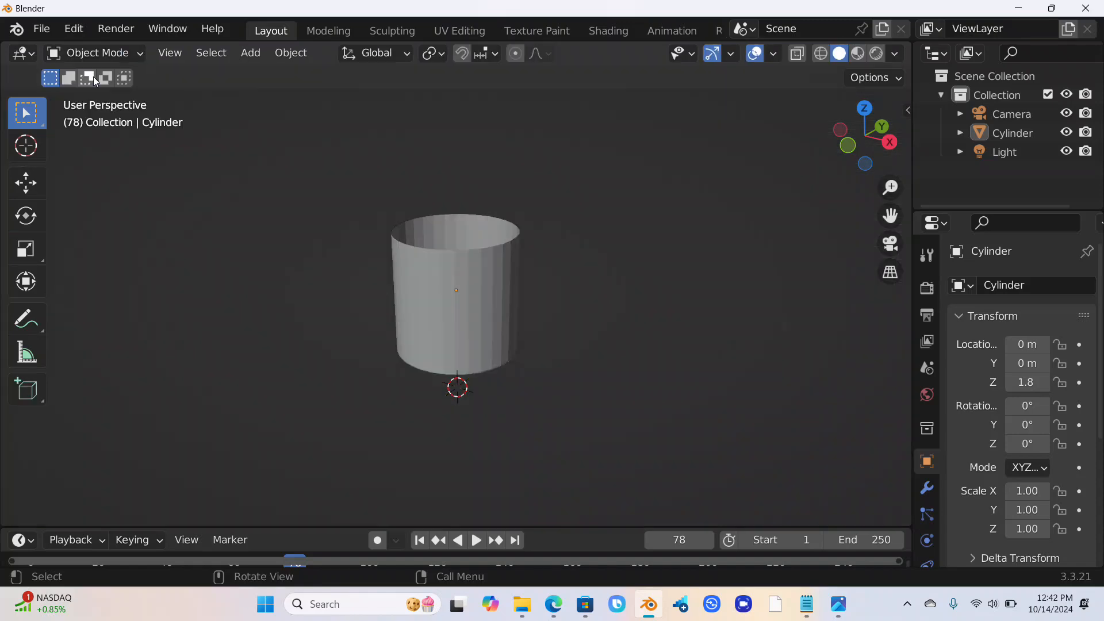
# - Scale the open cylinder to 1.3 along Z and apply Shade Auto Smooth to it
pyautogui.click(481, 265)
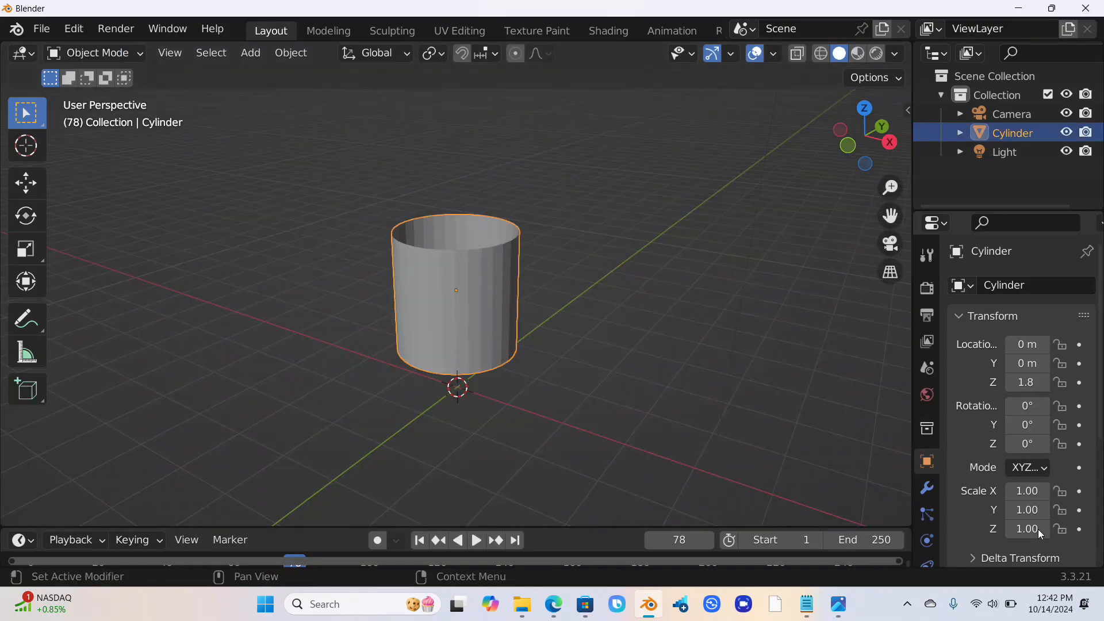
pyautogui.moveTo(1027, 528); pyautogui.dragTo(1052, 528)
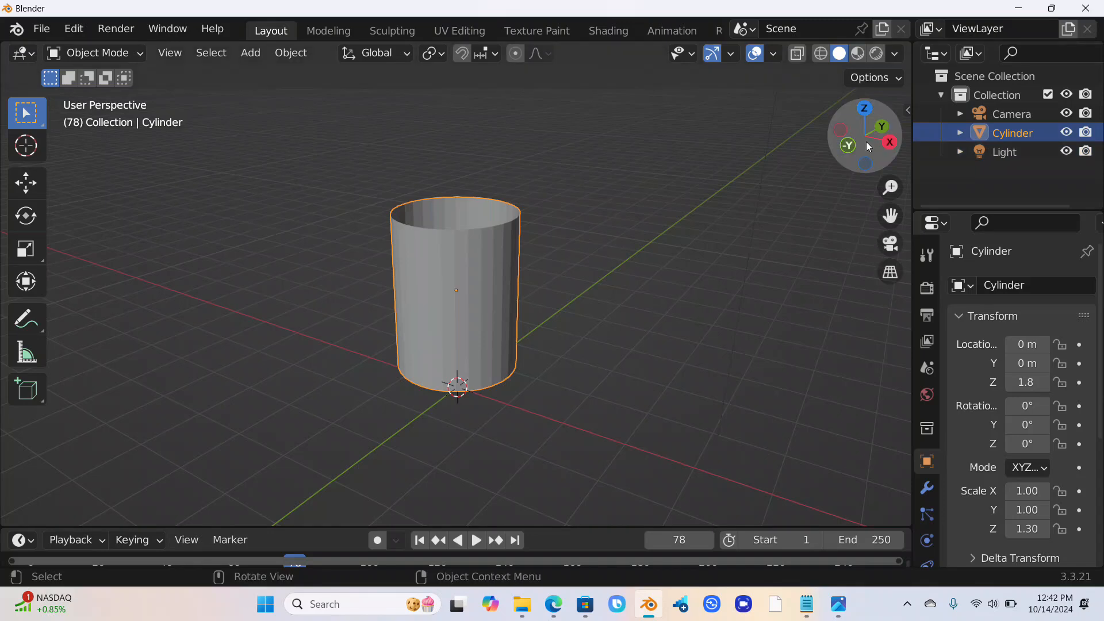
pyautogui.moveTo(875, 148)
pyautogui.mouseDown()
pyautogui.moveTo(861, 139)
pyautogui.moveTo(869, 144)
pyautogui.mouseUp()
pyautogui.rightClick(462, 264)
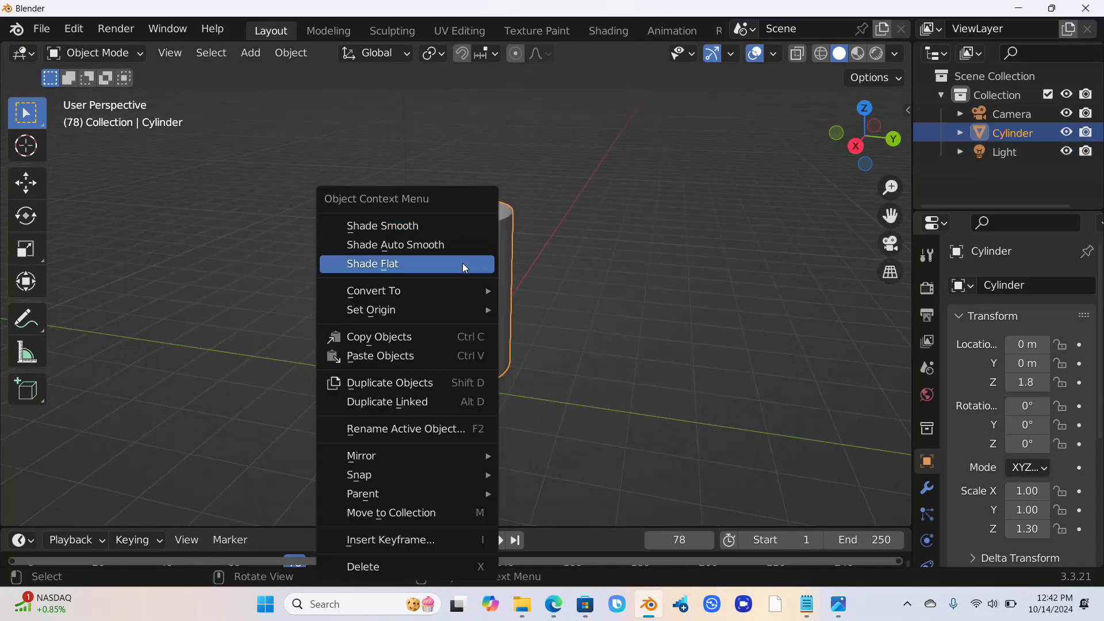
pyautogui.click(453, 252)
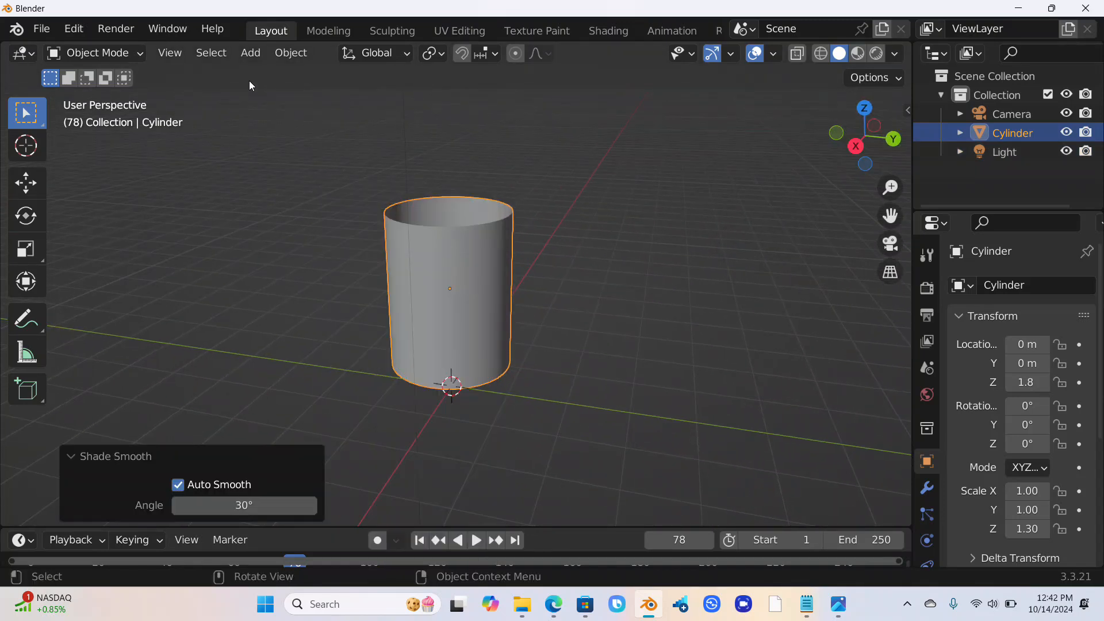
# - Widen the outliner and properties area slightly and add a torus mesh to the scene
pyautogui.moveTo(914, 453); pyautogui.dragTo(415, 345)
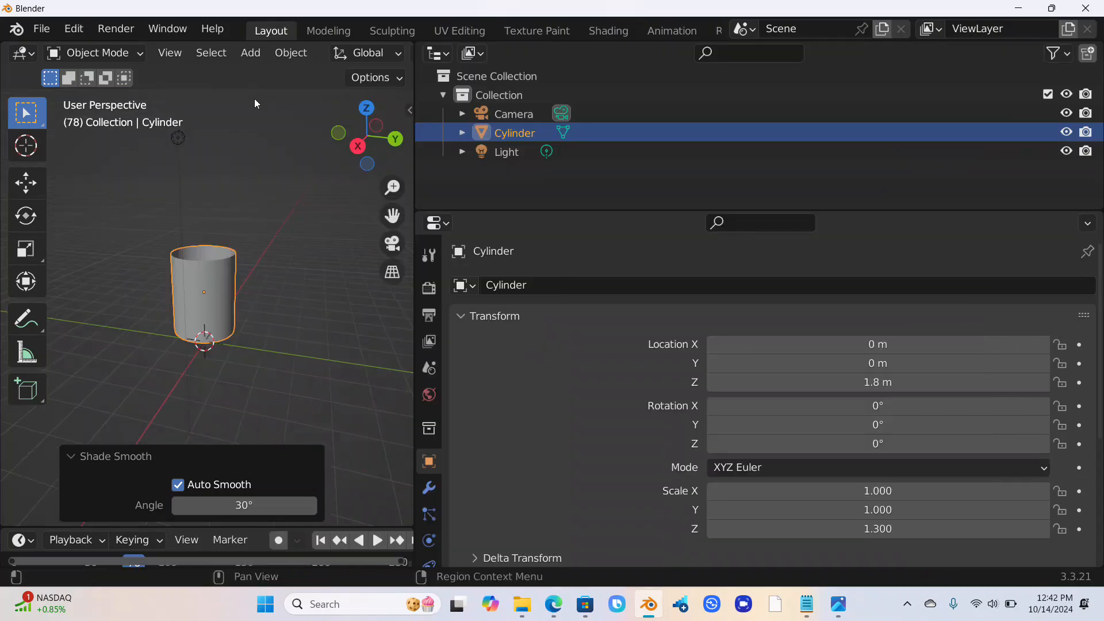
pyautogui.moveTo(411, 173); pyautogui.dragTo(872, 209)
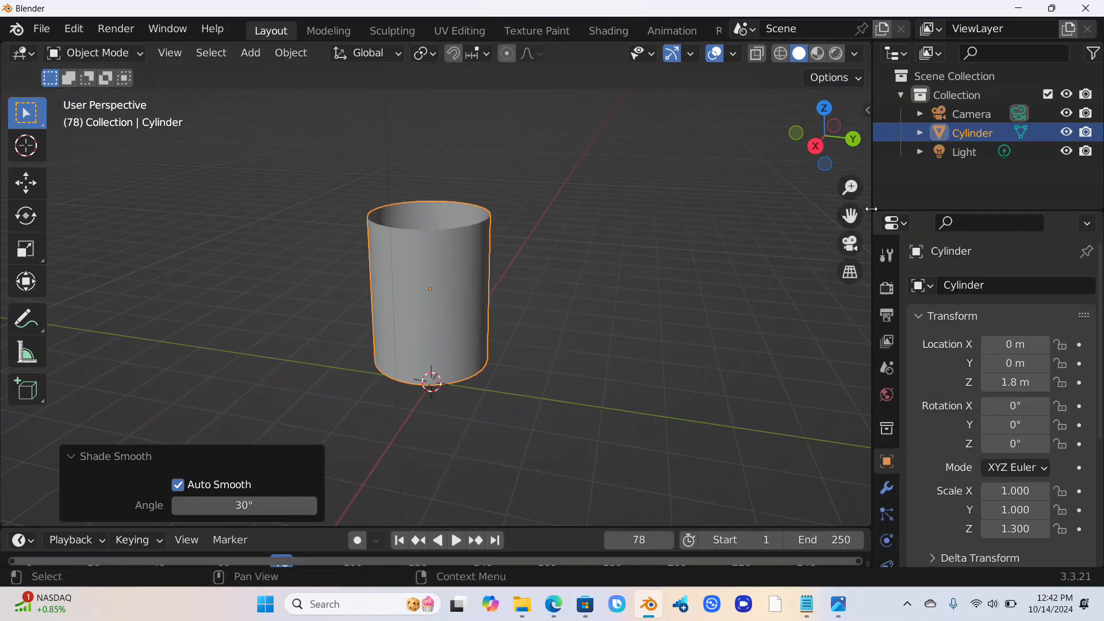
pyautogui.click(251, 53)
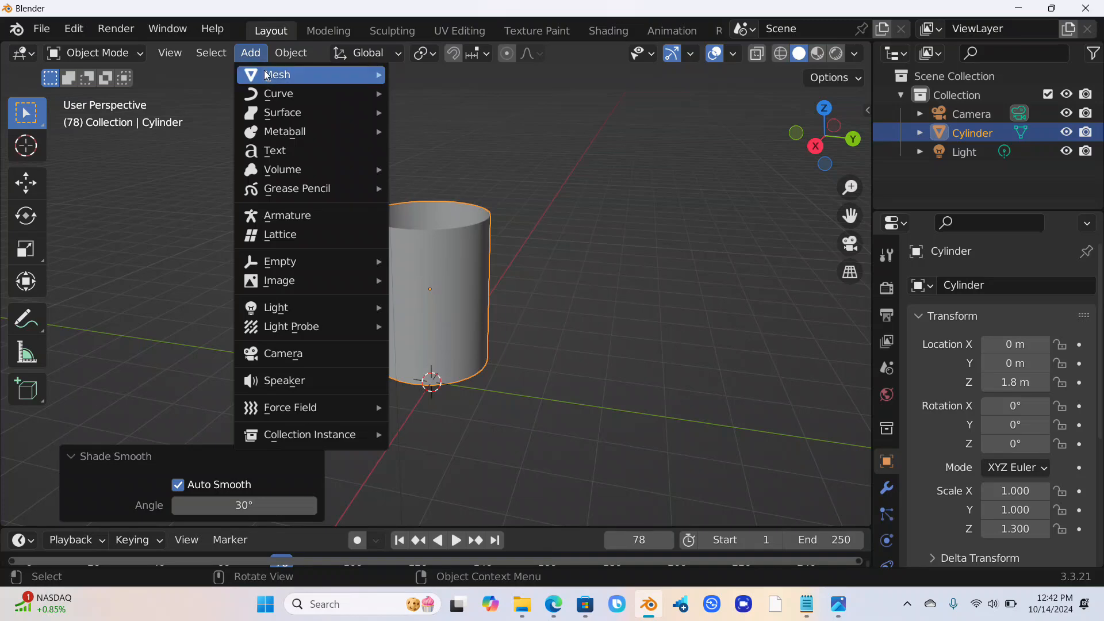
pyautogui.moveTo(291, 75)
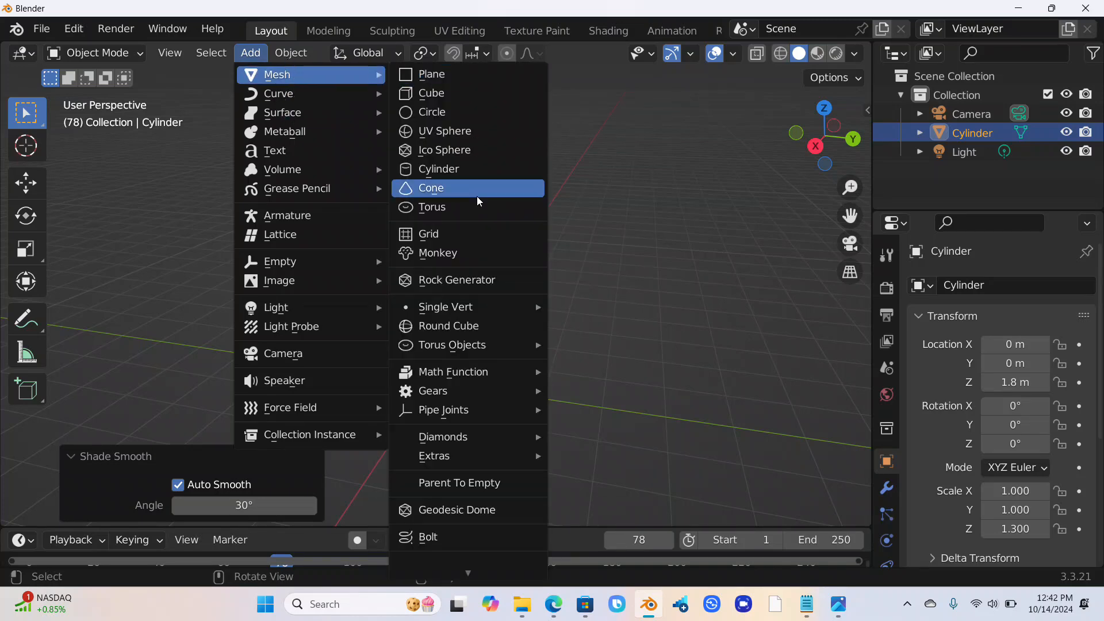
pyautogui.click(466, 209)
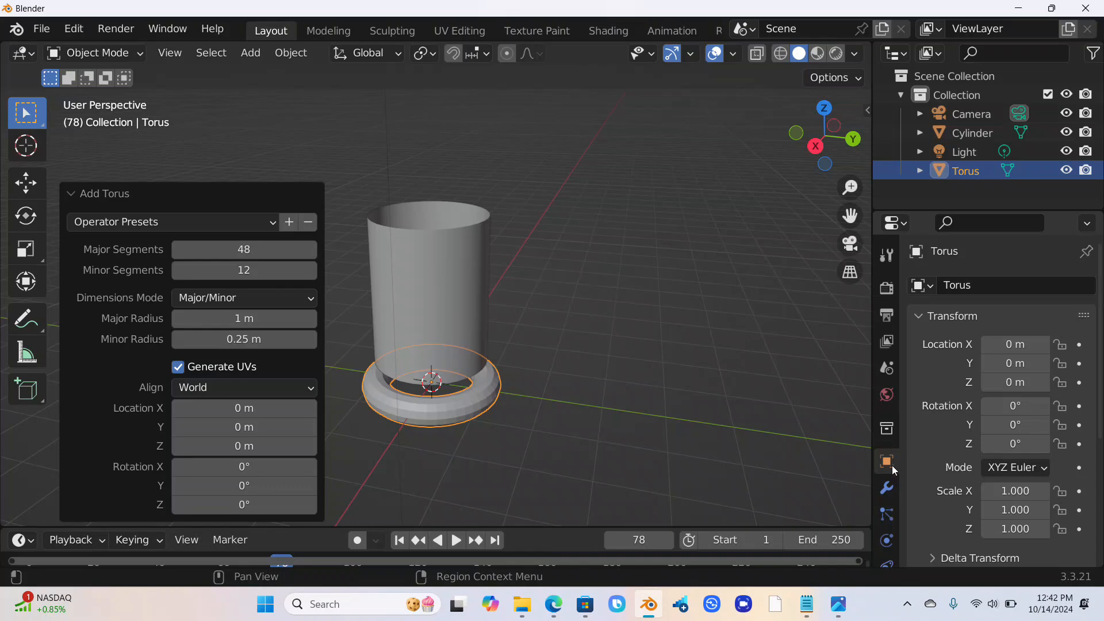
# - Raise the torus to Z 2 m, rotate it 90° about X, and move it beside the cylinder at X 3.17 m
pyautogui.moveTo(1015, 382); pyautogui.dragTo(1045, 383)
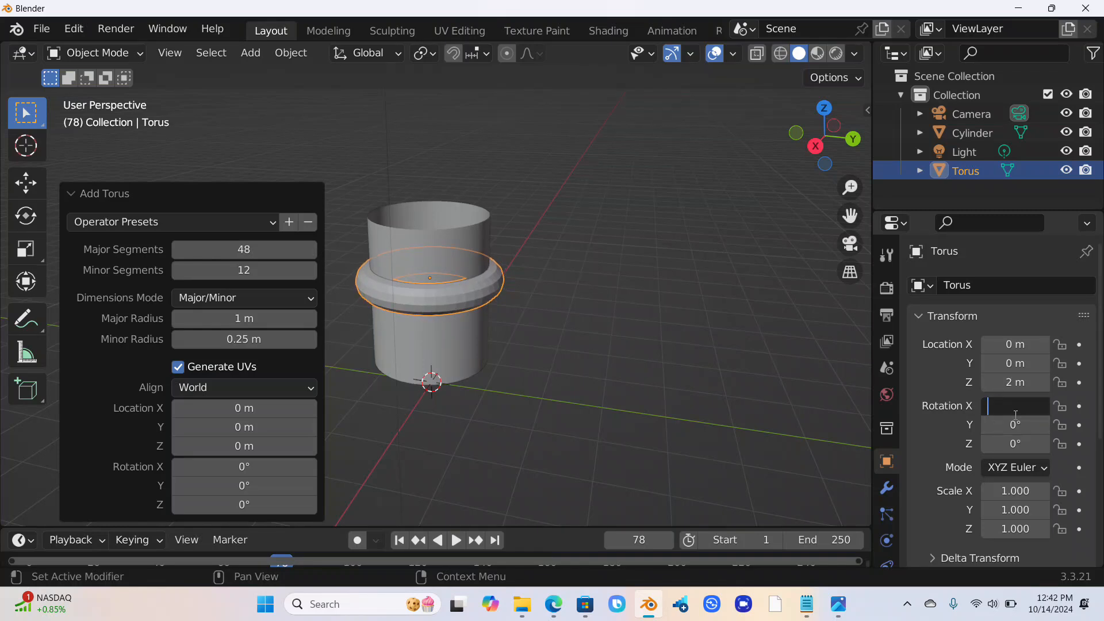
pyautogui.click(1015, 414)
pyautogui.write('90')
pyautogui.press('Return')
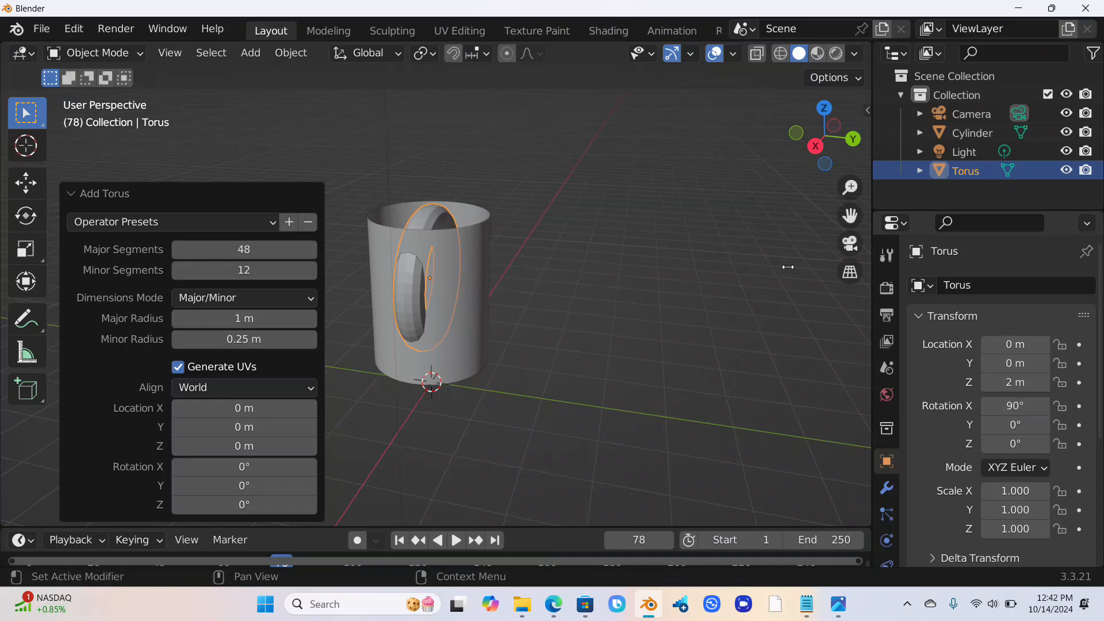
pyautogui.moveTo(824, 138)
pyautogui.mouseDown()
pyautogui.moveTo(833, 121)
pyautogui.moveTo(826, 145)
pyautogui.mouseUp()
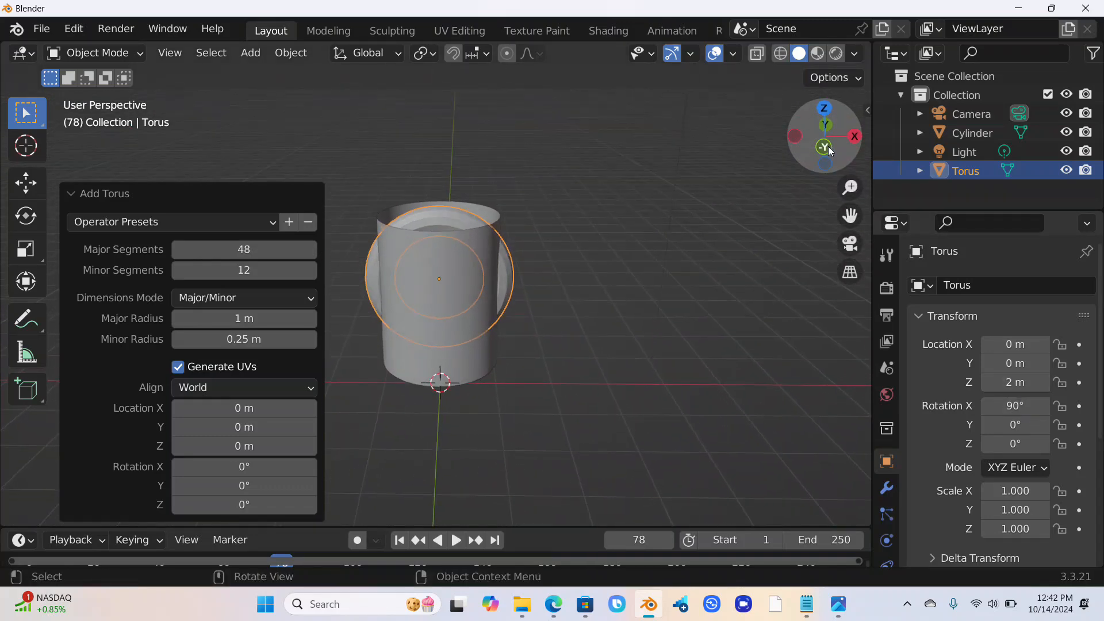
pyautogui.moveTo(1016, 364); pyautogui.dragTo(1071, 344)
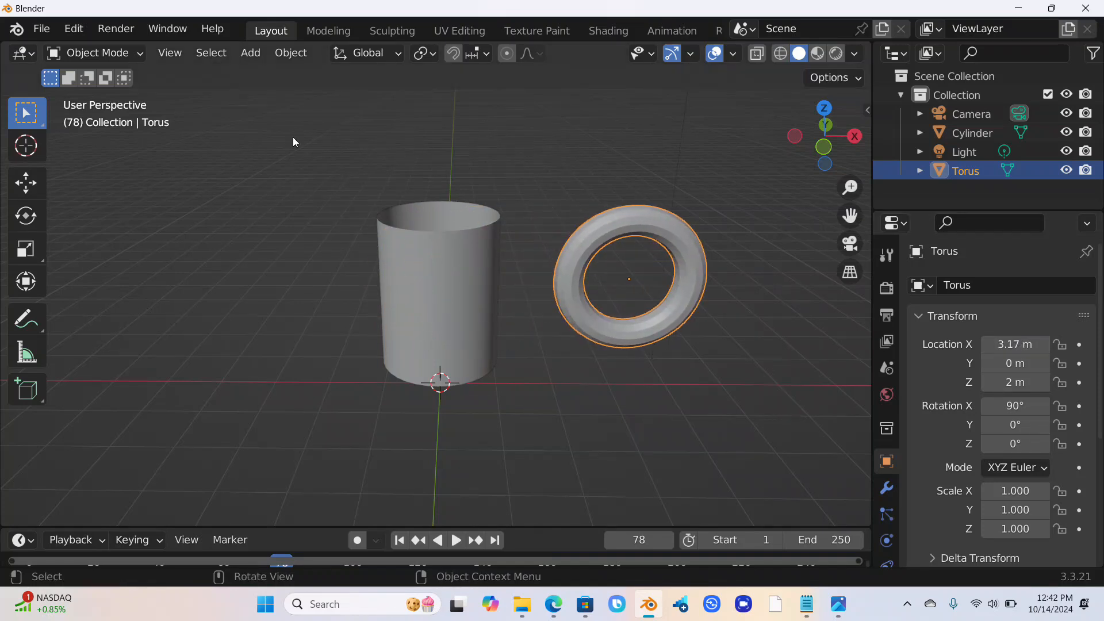
# - In Edit Mode and front orthographic view, delete the front-side faces of the torus half nearest the cylinder
pyautogui.press('capslock')
pyautogui.click(119, 53)
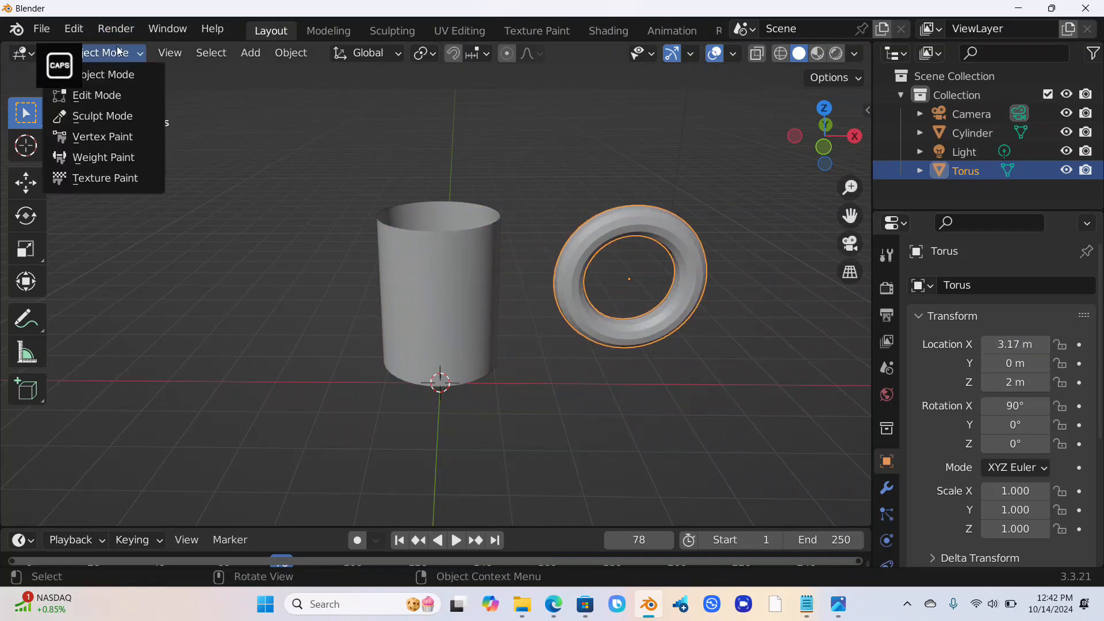
pyautogui.click(119, 96)
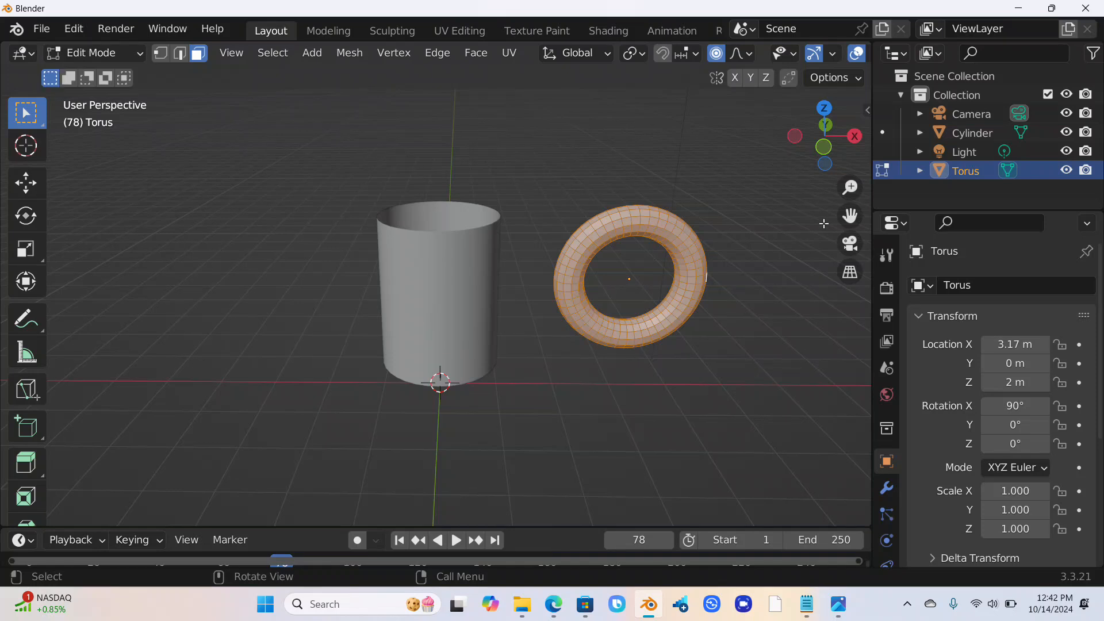
pyautogui.press('KP_1')
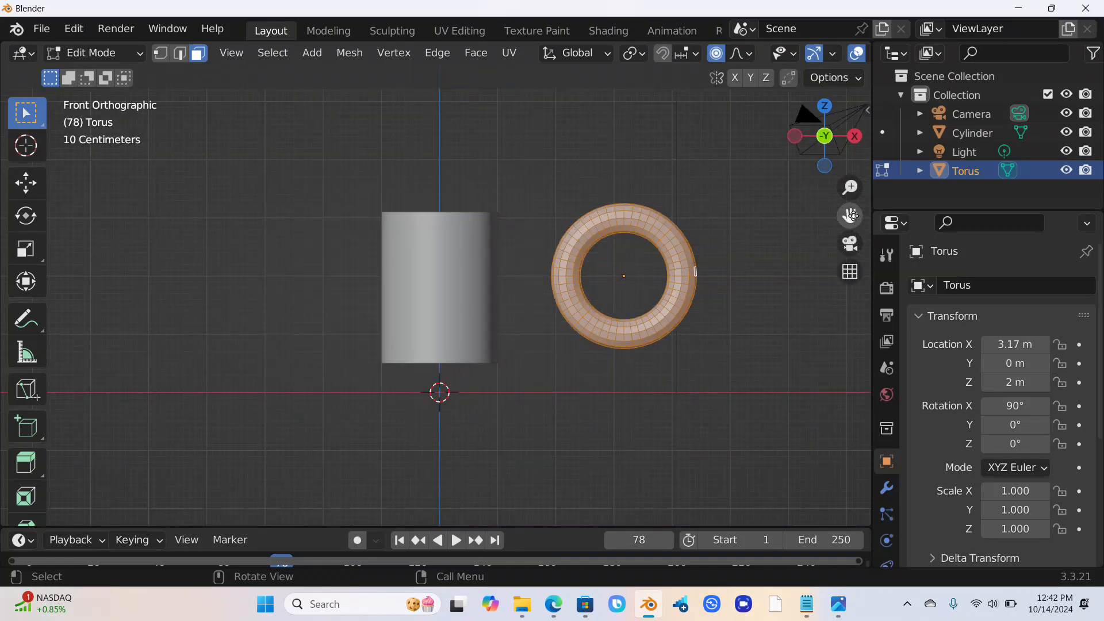
pyautogui.moveTo(851, 215); pyautogui.dragTo(713, 217)
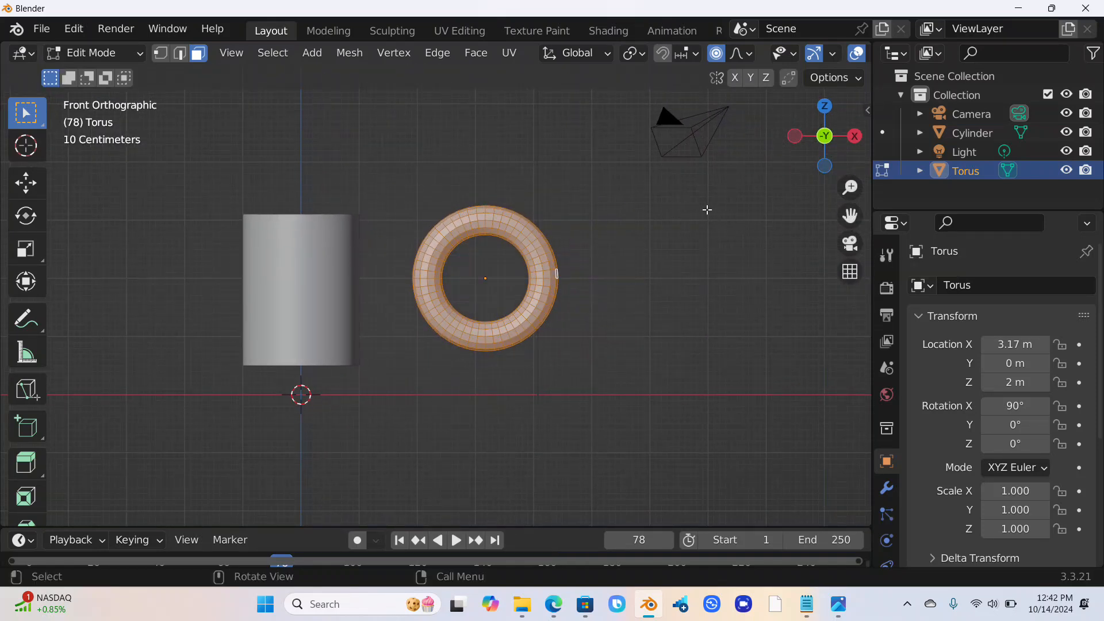
pyautogui.click(670, 177)
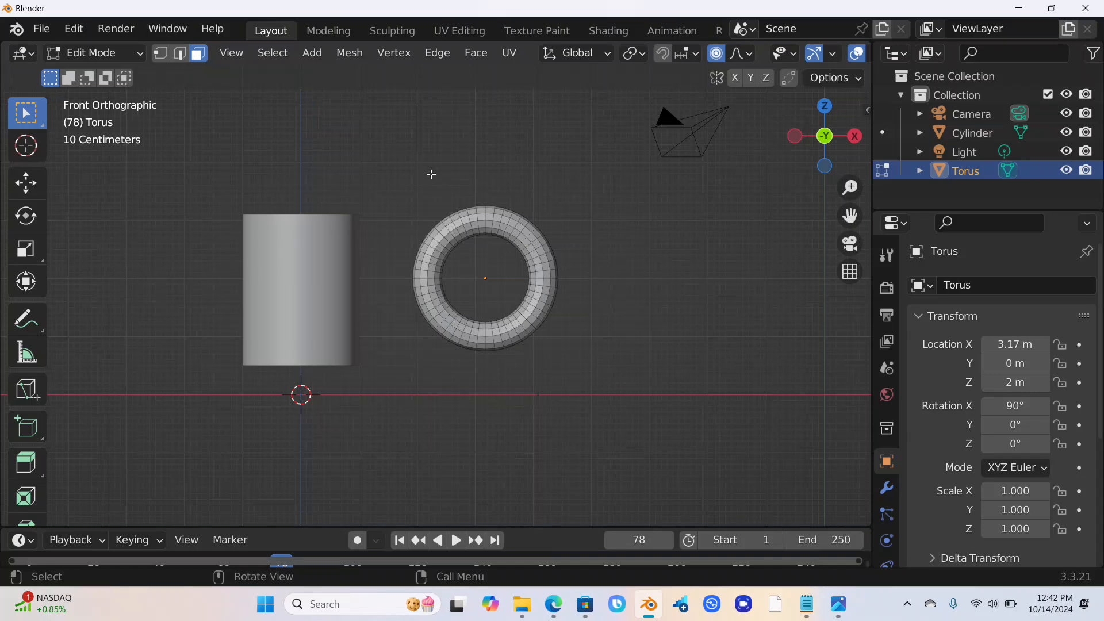
pyautogui.moveTo(409, 164); pyautogui.dragTo(481, 414)
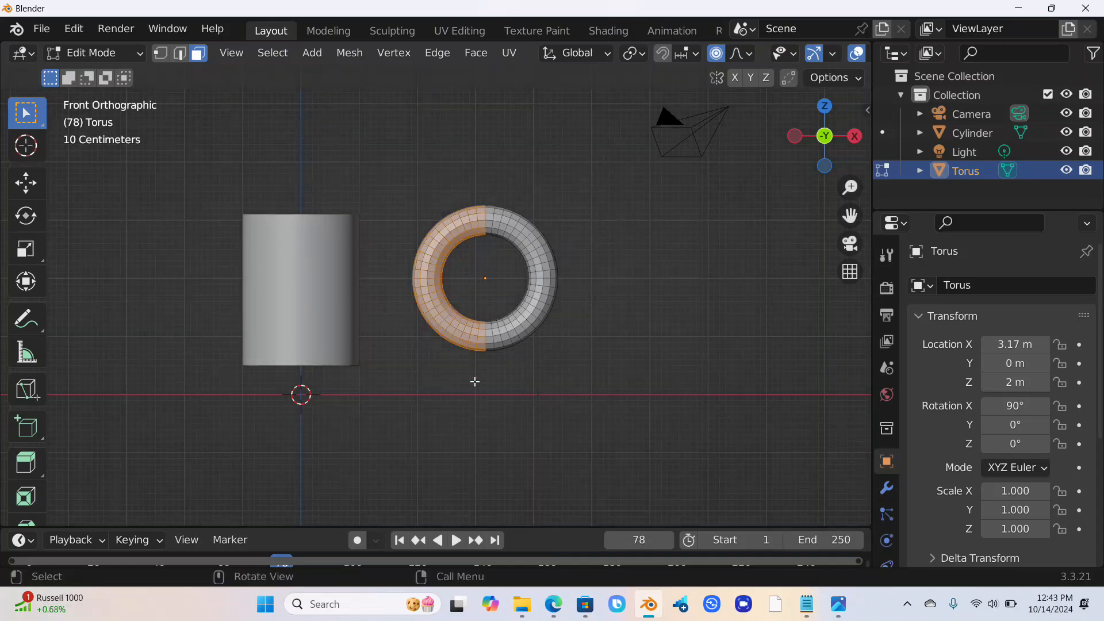
pyautogui.rightClick(461, 313)
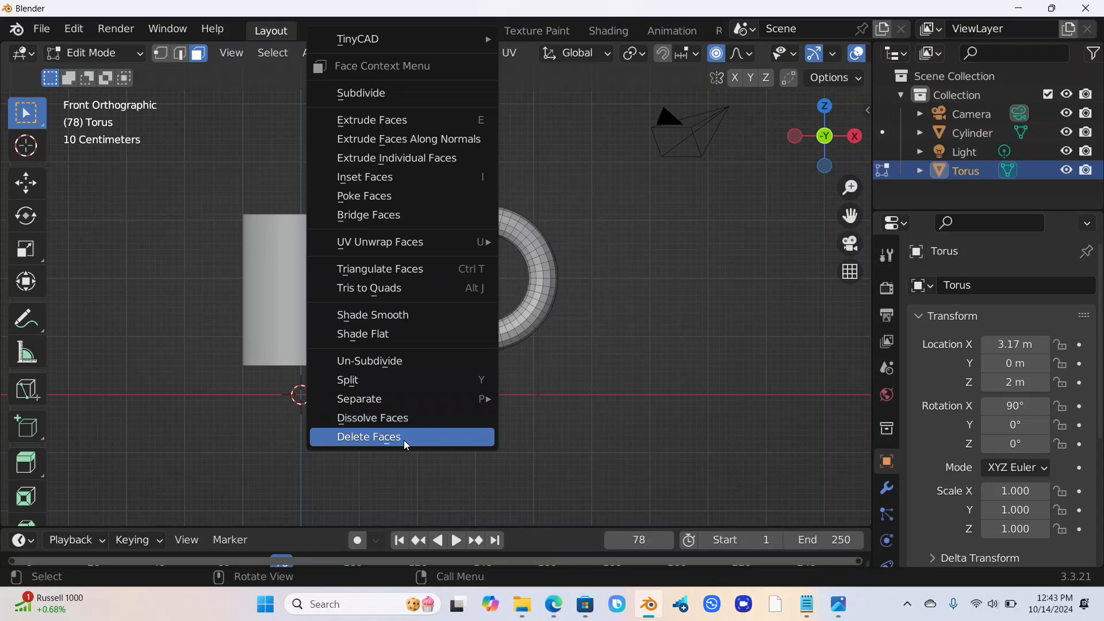
pyautogui.click(404, 440)
# - Delete the remaining back-side faces of the torus half nearest the cylinder, and return to Object Mode
pyautogui.moveTo(400, 174); pyautogui.dragTo(480, 403)
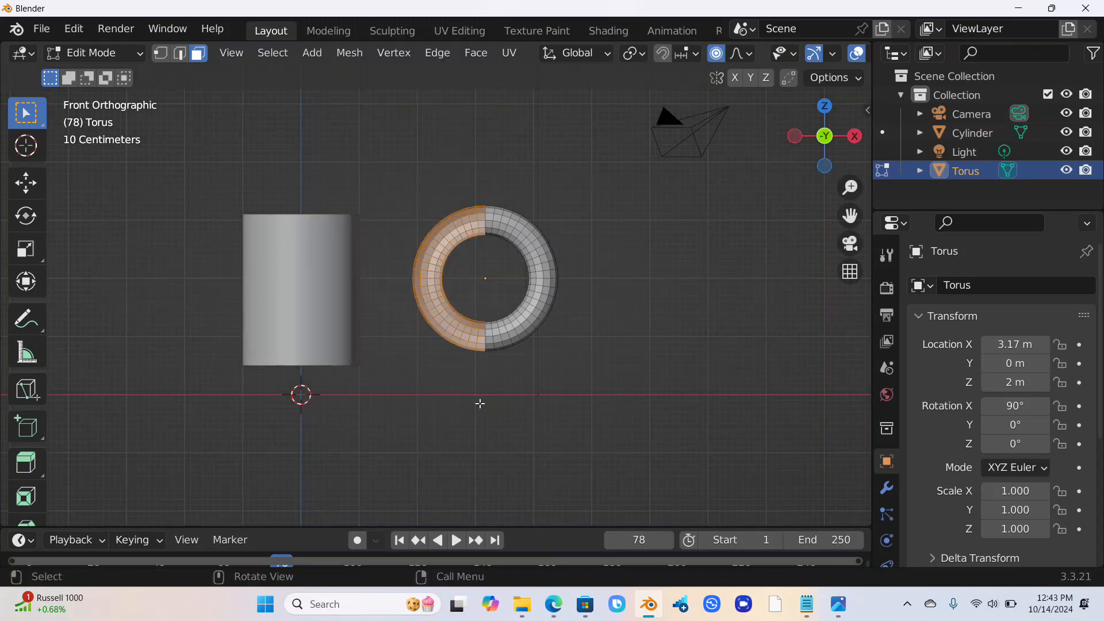
pyautogui.rightClick(444, 318)
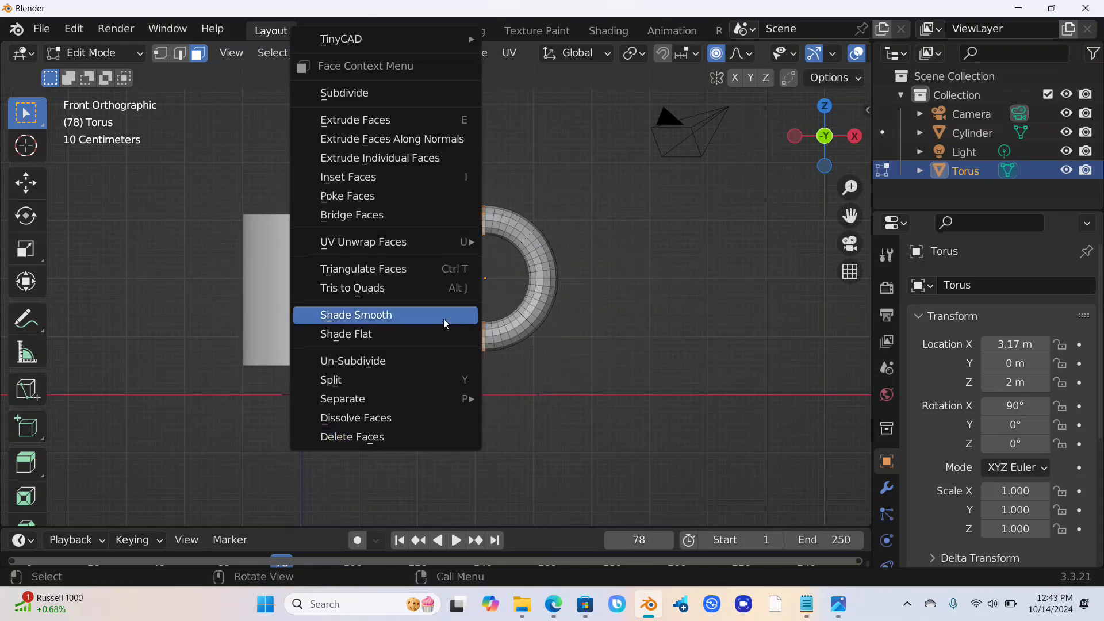
pyautogui.click(419, 439)
pyautogui.moveTo(828, 129); pyautogui.dragTo(783, 217)
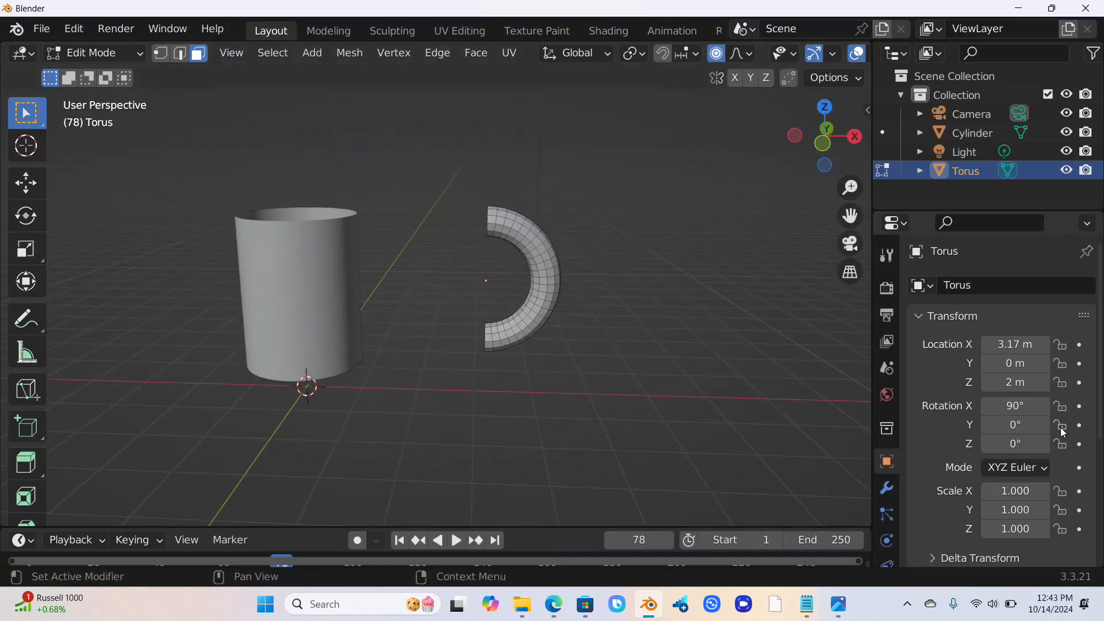
pyautogui.click(87, 61)
pyautogui.click(95, 76)
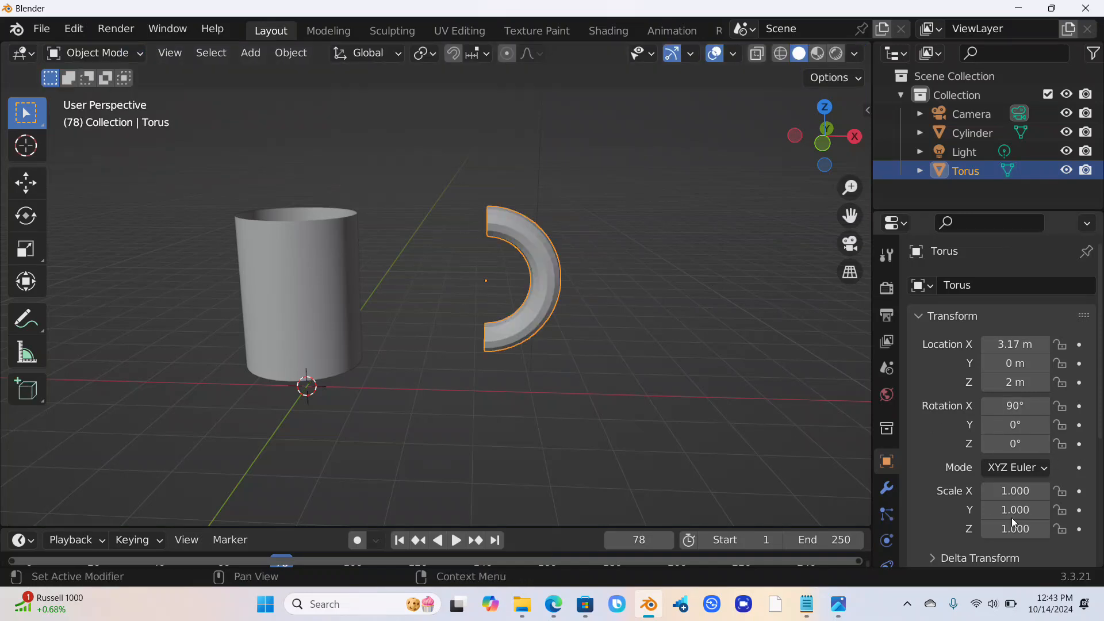
# - Scale the half torus to 0.760 in X and 0.860 in Y, and move it to X 0.96 m against the cylinder
pyautogui.moveTo(1015, 510); pyautogui.dragTo(970, 490)
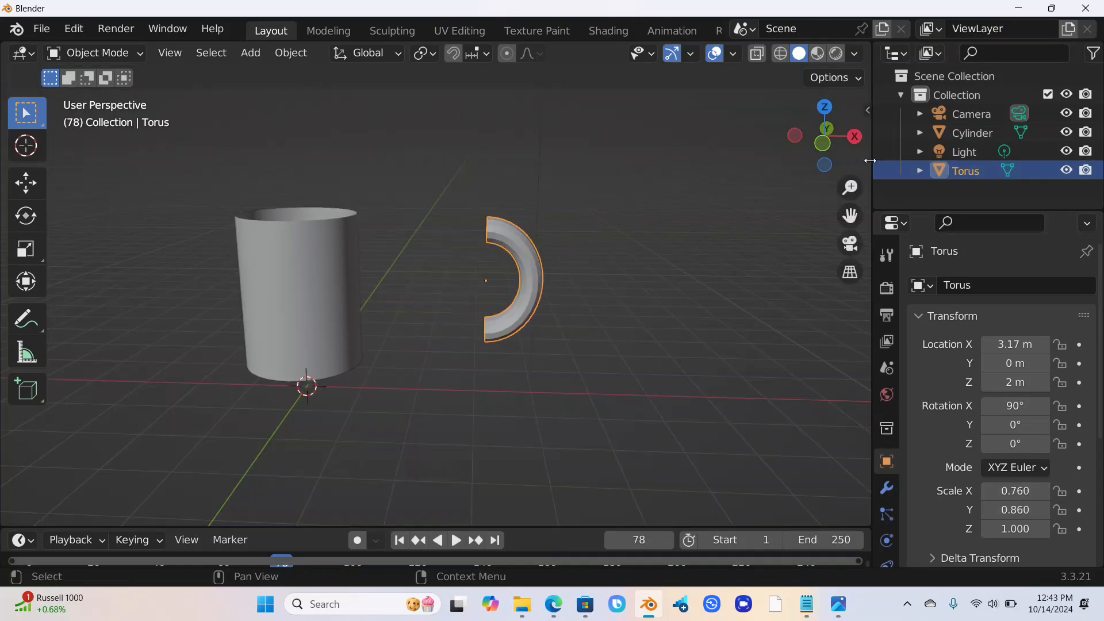
pyautogui.moveTo(838, 145)
pyautogui.mouseDown()
pyautogui.moveTo(886, 156)
pyautogui.moveTo(845, 146)
pyautogui.mouseUp()
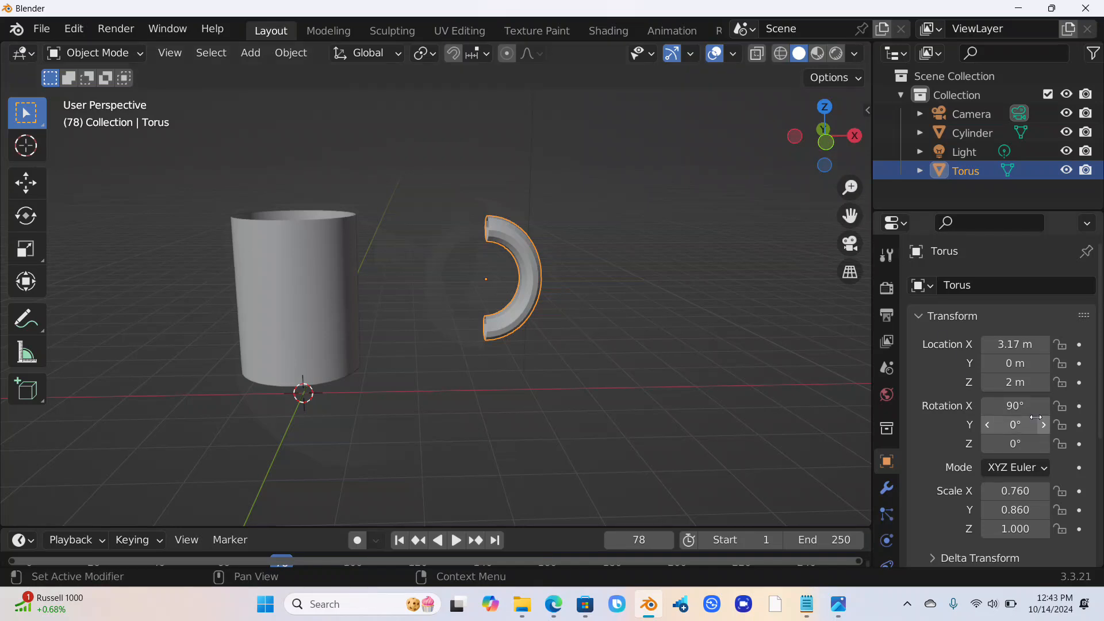
pyautogui.moveTo(1016, 363); pyautogui.dragTo(977, 344)
pyautogui.hotkey('ctrl', 'z')
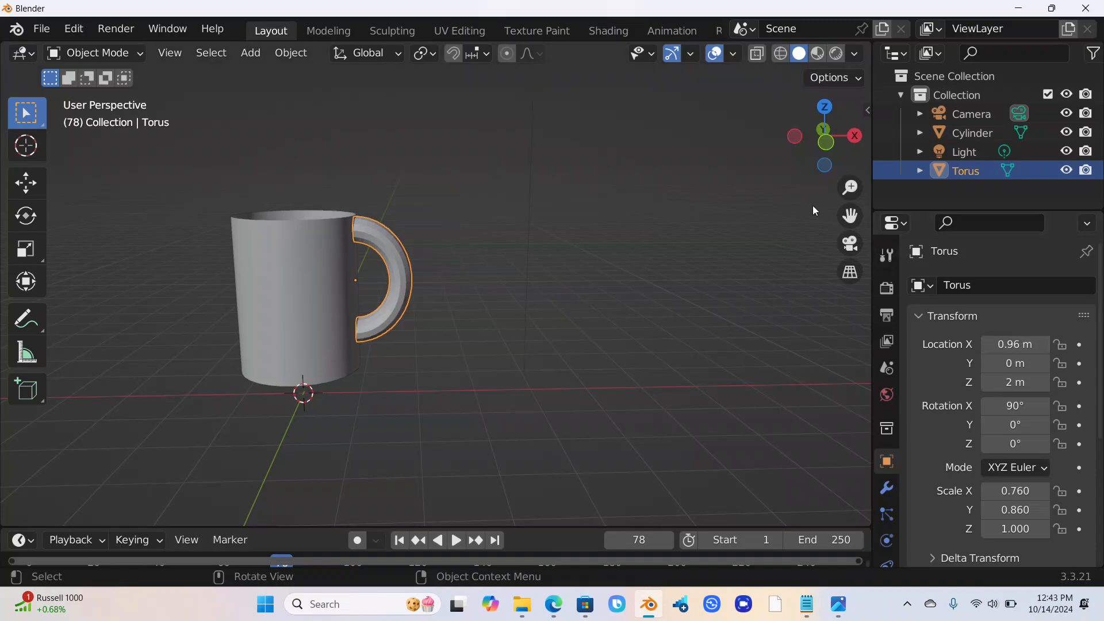
# - Shift the half torus outward to X 1 m so its open ends do not poke inside the cylinder
pyautogui.moveTo(850, 216); pyautogui.dragTo(813, 135)
pyautogui.click(667, 200)
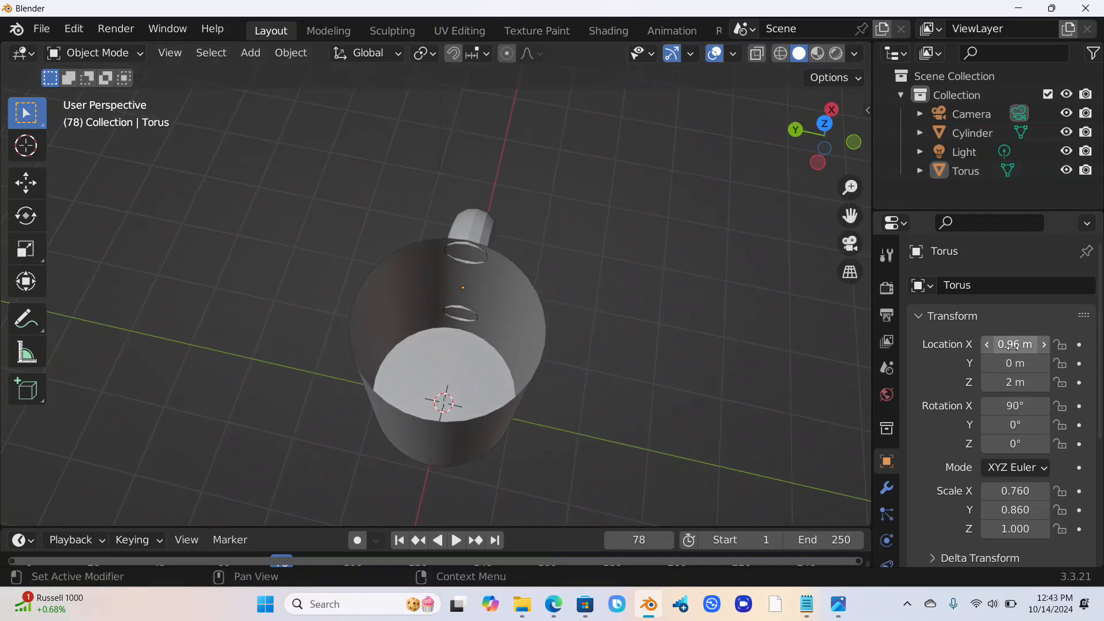
pyautogui.moveTo(1015, 344)
pyautogui.mouseDown()
pyautogui.moveTo(1030, 344)
pyautogui.moveTo(1011, 344)
pyautogui.mouseUp()
pyautogui.click(1044, 344)
pyautogui.click(1044, 344)
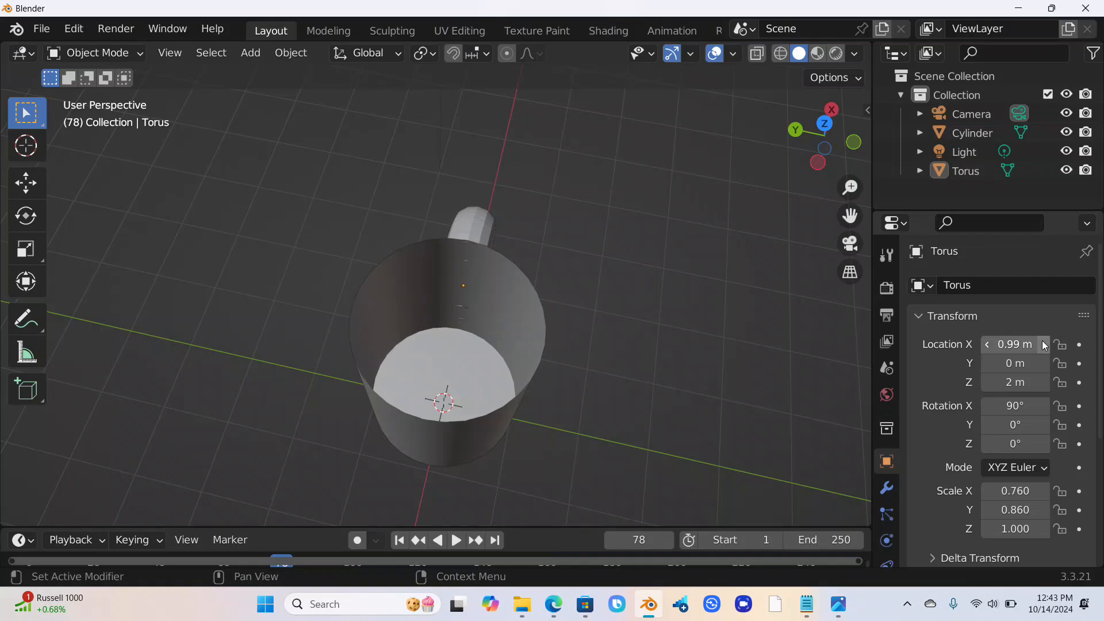
pyautogui.click(1044, 344)
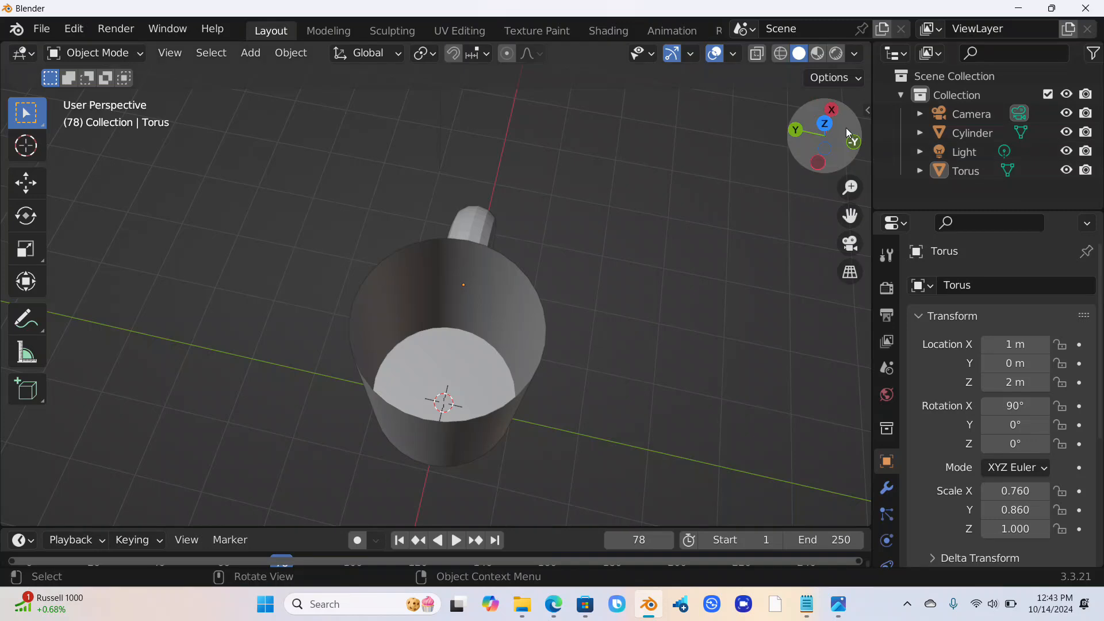
# - Lower the handle along the side of the mug body to Z 1.74 m
pyautogui.moveTo(847, 128); pyautogui.dragTo(807, 143)
pyautogui.click(528, 281)
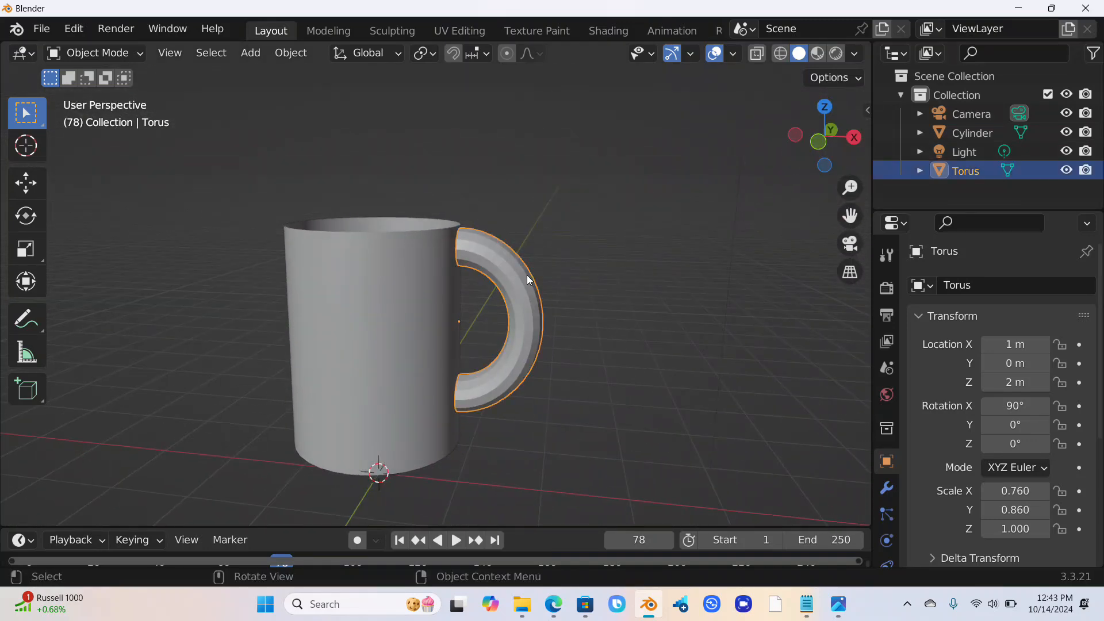
pyautogui.moveTo(1015, 382); pyautogui.dragTo(999, 382)
pyautogui.click(682, 310)
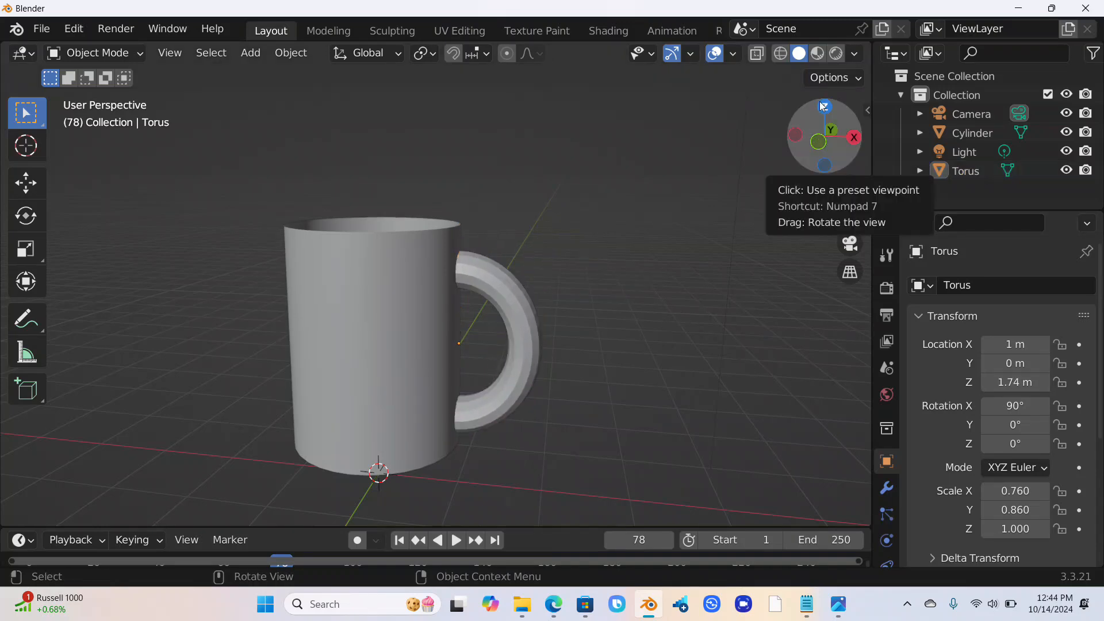
# - Apply Shade Auto Smooth to the torus handle and deselect it
pyautogui.moveTo(823, 105)
pyautogui.mouseDown()
pyautogui.moveTo(846, 107)
pyautogui.moveTo(804, 114)
pyautogui.mouseUp()
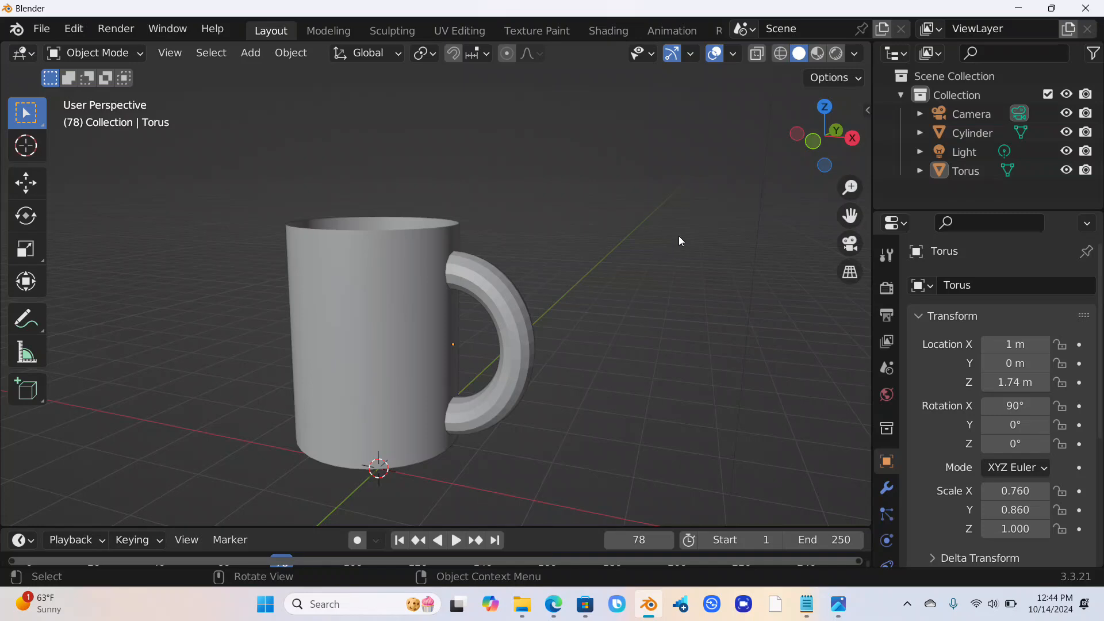
pyautogui.click(524, 361)
pyautogui.rightClick(523, 362)
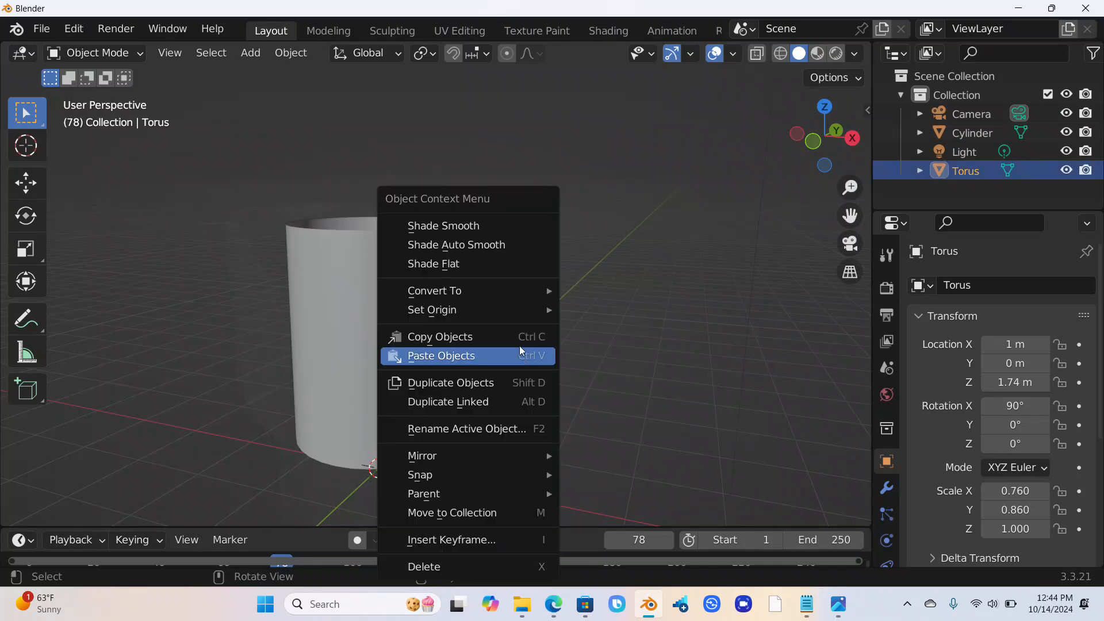
pyautogui.click(472, 245)
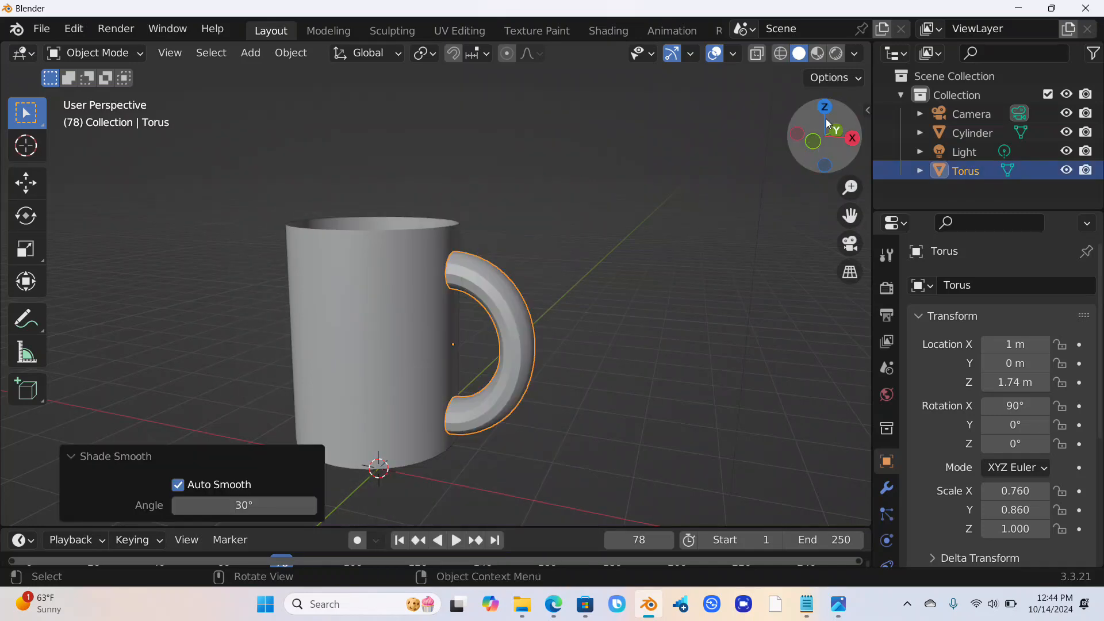
pyautogui.click(649, 258)
# - Fine-tune the handle's contact with the mug body by setting its X location to 0.99 m
pyautogui.moveTo(792, 134); pyautogui.dragTo(819, 138)
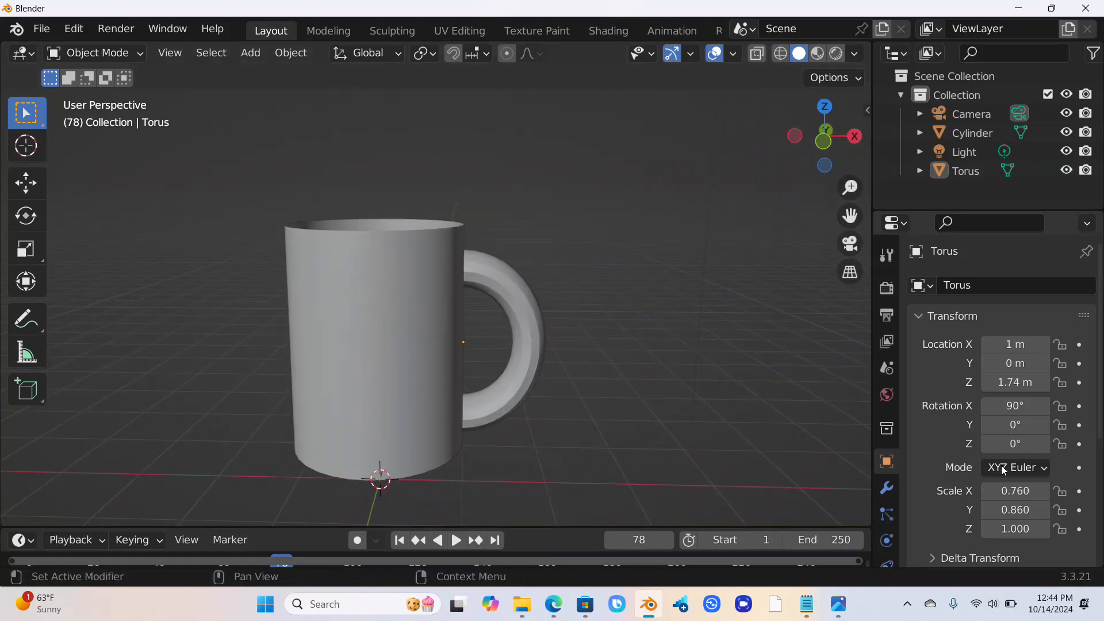
pyautogui.click(1046, 344)
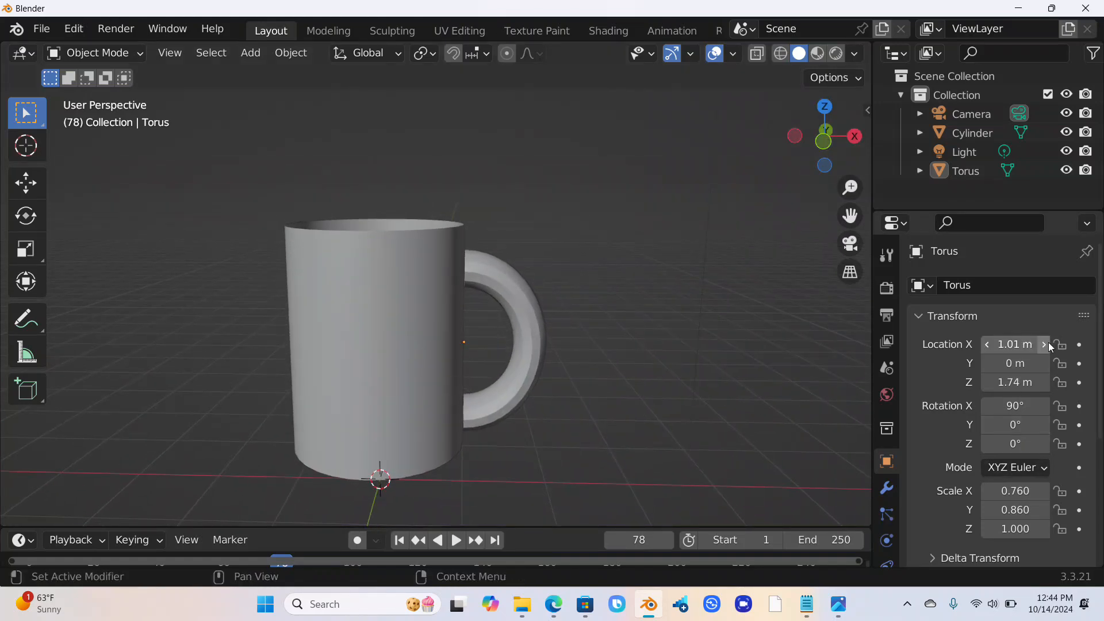
pyautogui.click(987, 344)
pyautogui.click(987, 344)
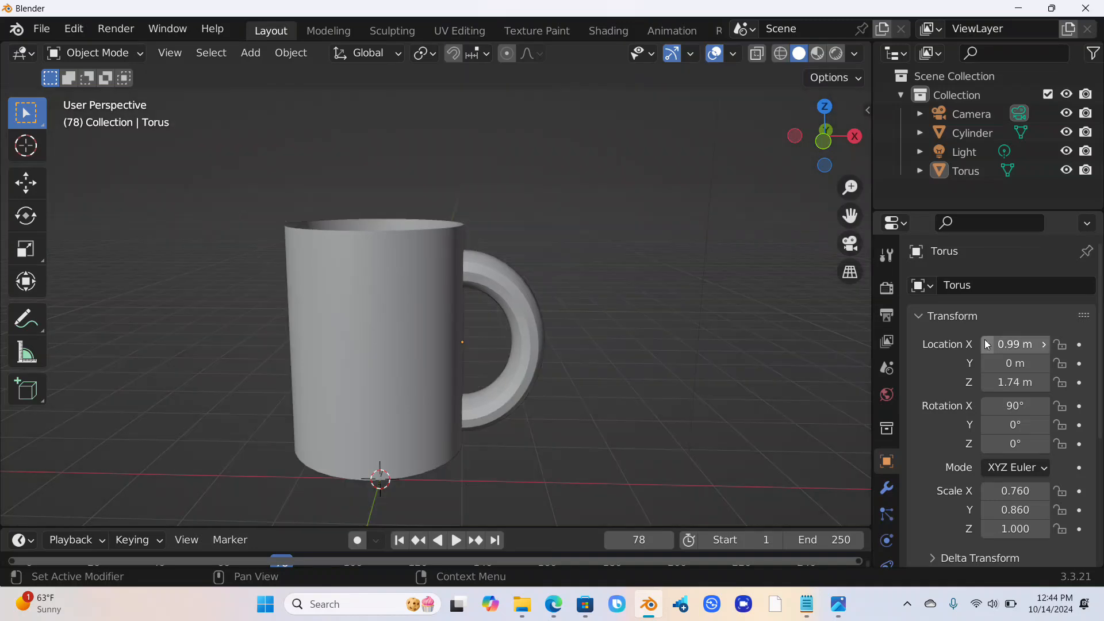
# - Add a Bevel modifier to the cylinder body of the mug
pyautogui.moveTo(825, 147)
pyautogui.mouseDown()
pyautogui.moveTo(827, 130)
pyautogui.moveTo(831, 145)
pyautogui.mouseUp()
pyautogui.click(430, 263)
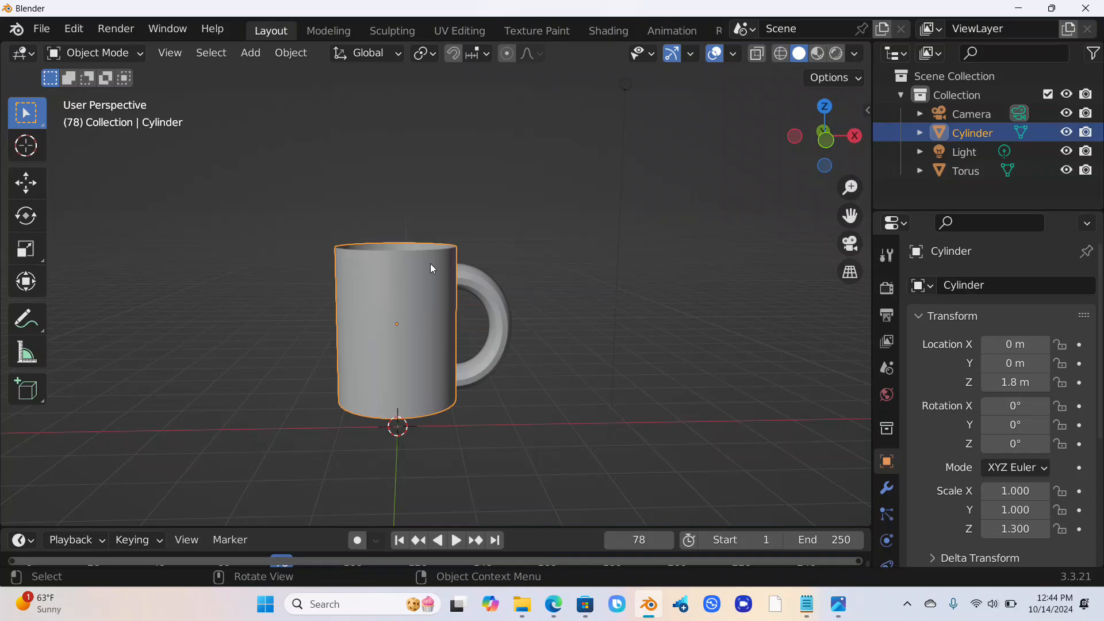
pyautogui.click(887, 488)
pyautogui.click(987, 286)
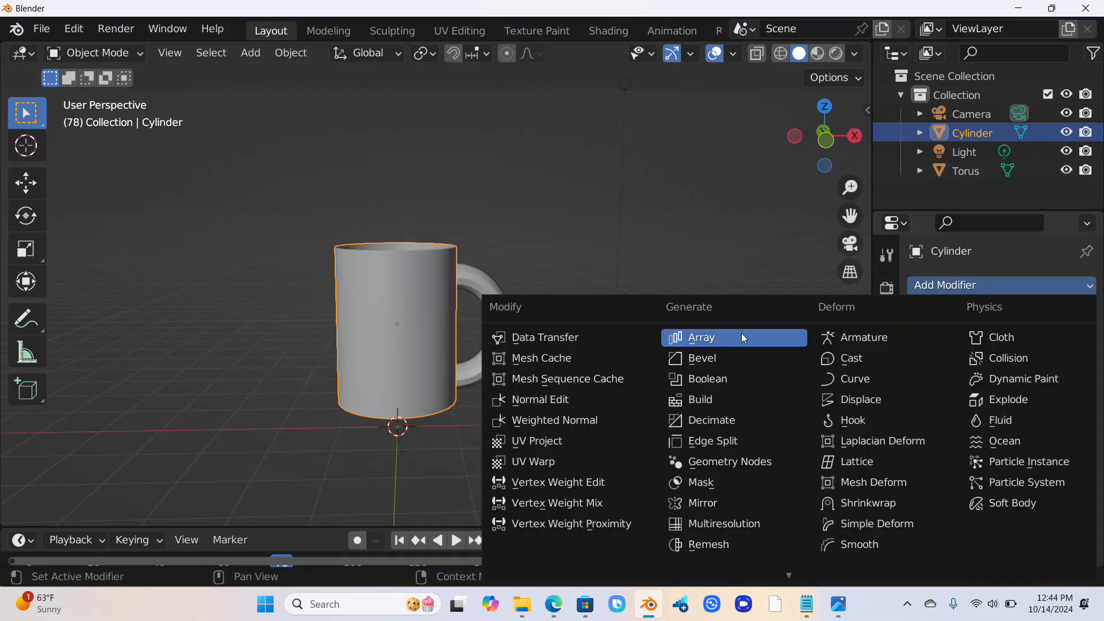
pyautogui.click(724, 360)
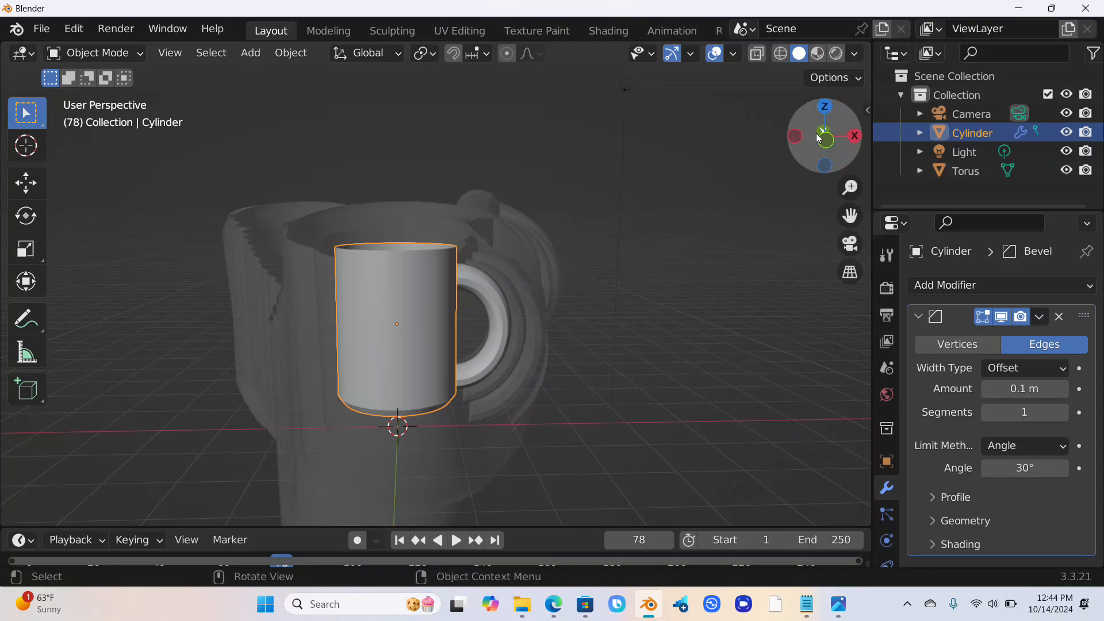
# - Try Subdivision Surface and Solidify modifiers on the cylinder, and undo both
pyautogui.moveTo(825, 137)
pyautogui.mouseDown()
pyautogui.moveTo(819, 170)
pyautogui.moveTo(820, 143)
pyautogui.mouseUp()
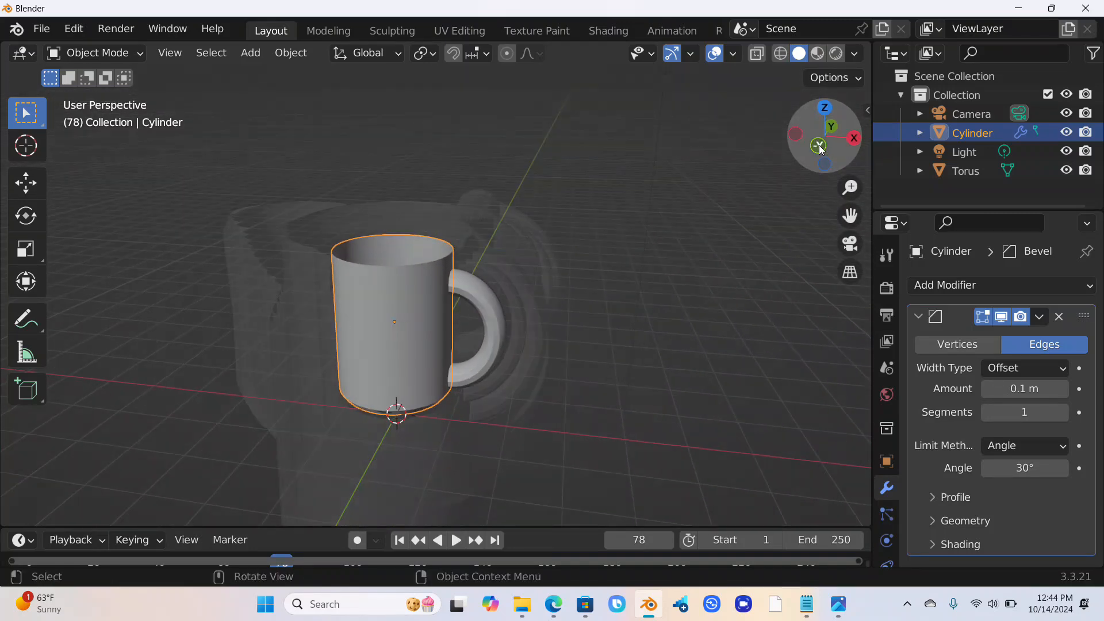
pyautogui.click(930, 288)
pyautogui.scroll(-5, 754, 529)
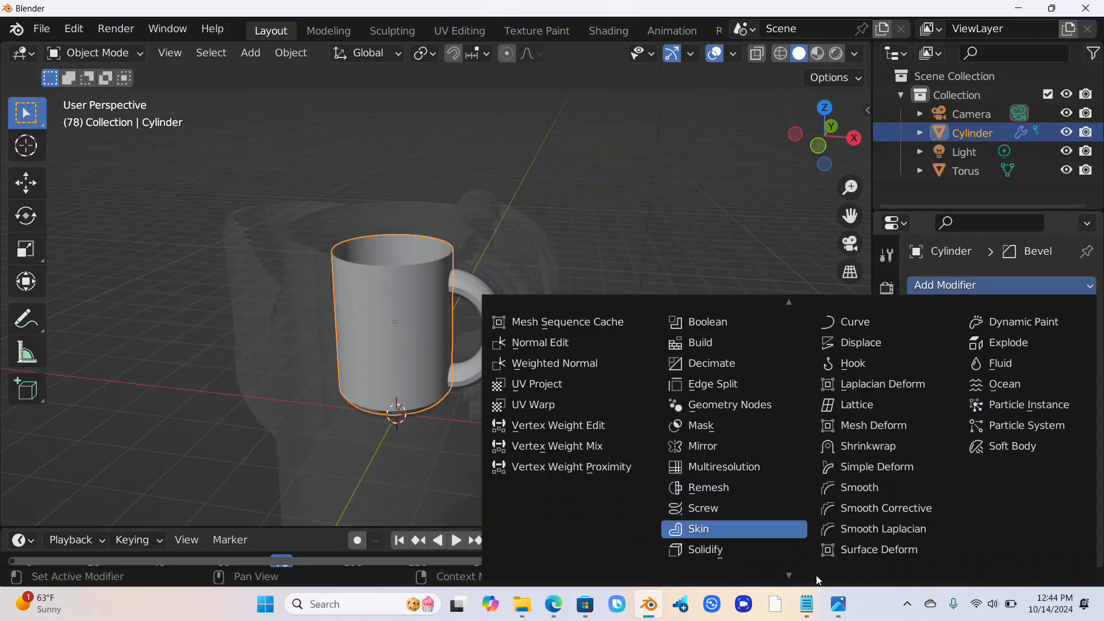
pyautogui.click(760, 513)
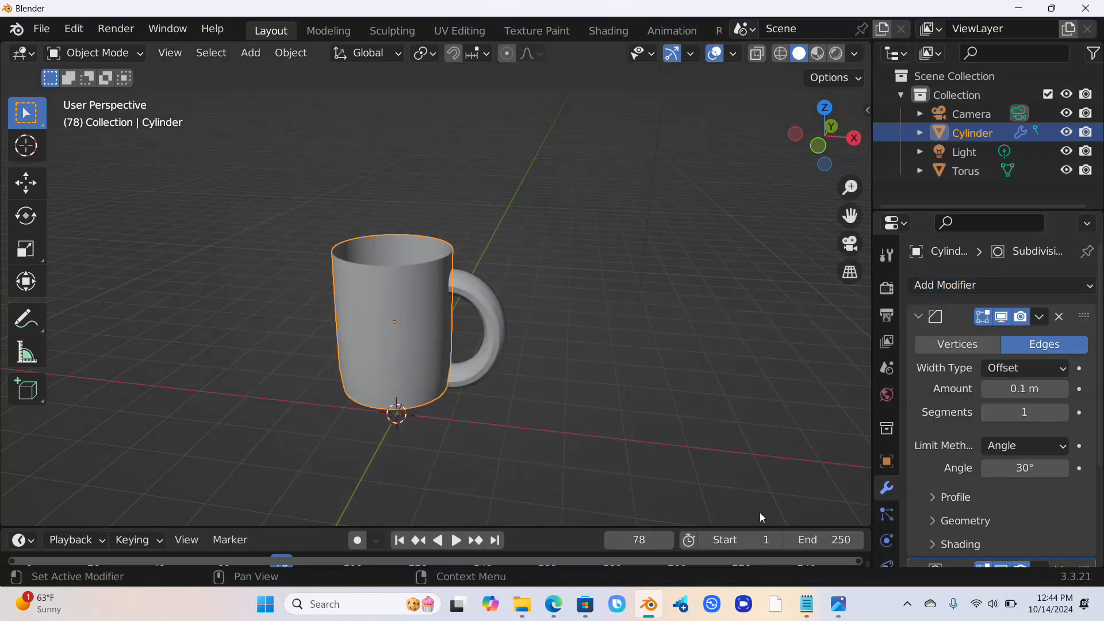
pyautogui.click(950, 289)
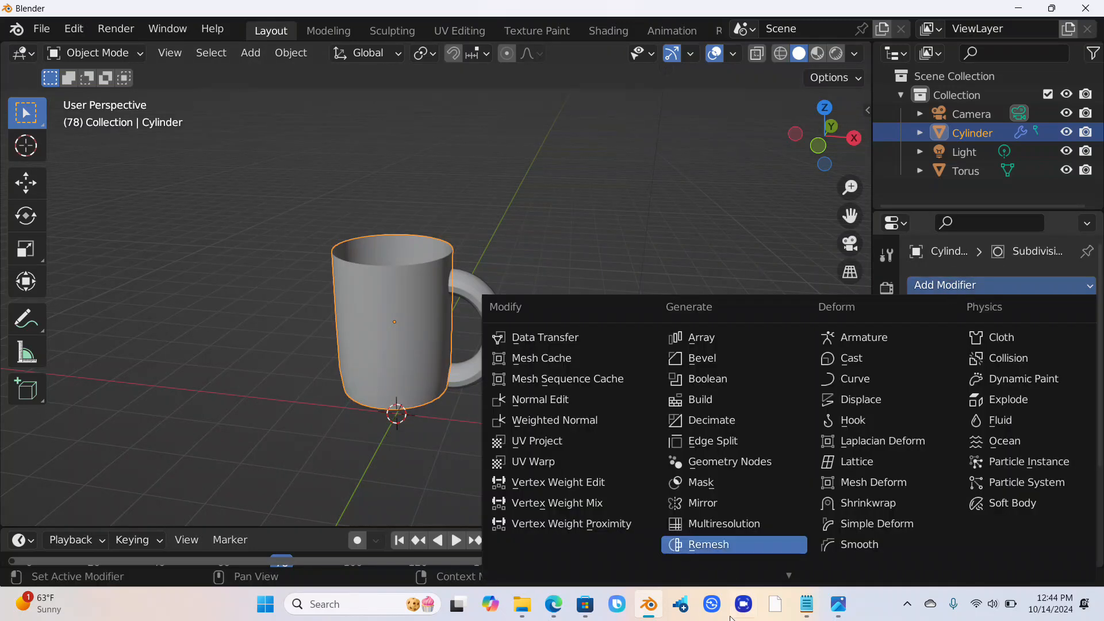
pyautogui.scroll(-5, 813, 565)
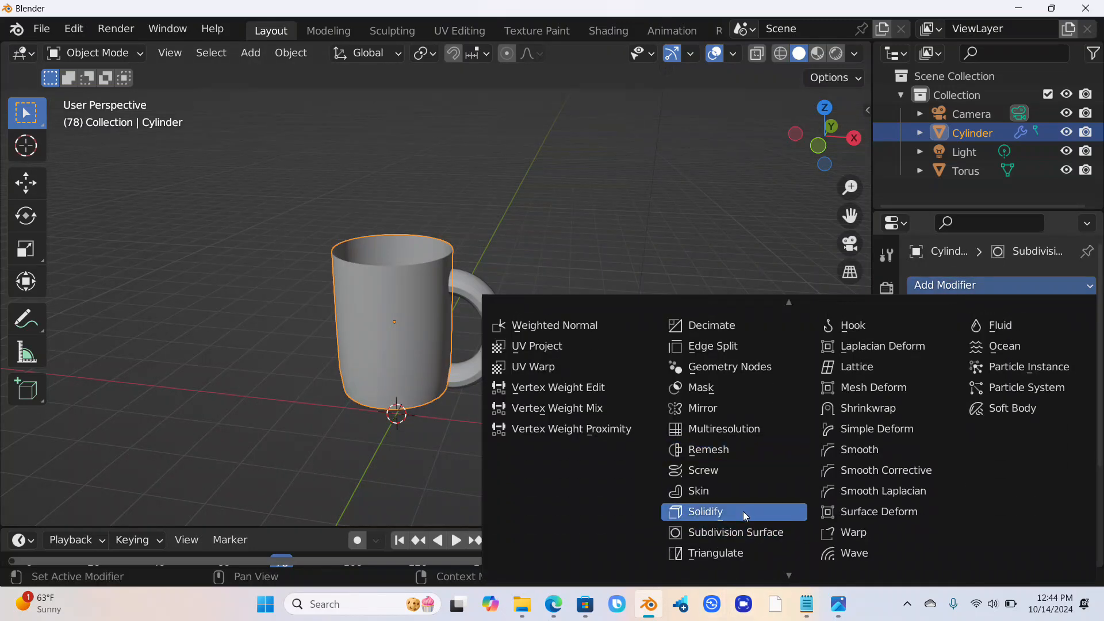
pyautogui.click(743, 512)
pyautogui.moveTo(841, 117)
pyautogui.mouseDown()
pyautogui.moveTo(830, 125)
pyautogui.moveTo(852, 101)
pyautogui.mouseUp()
pyautogui.hotkey('ctrl', 'z')
pyautogui.hotkey('ctrl', 'z')
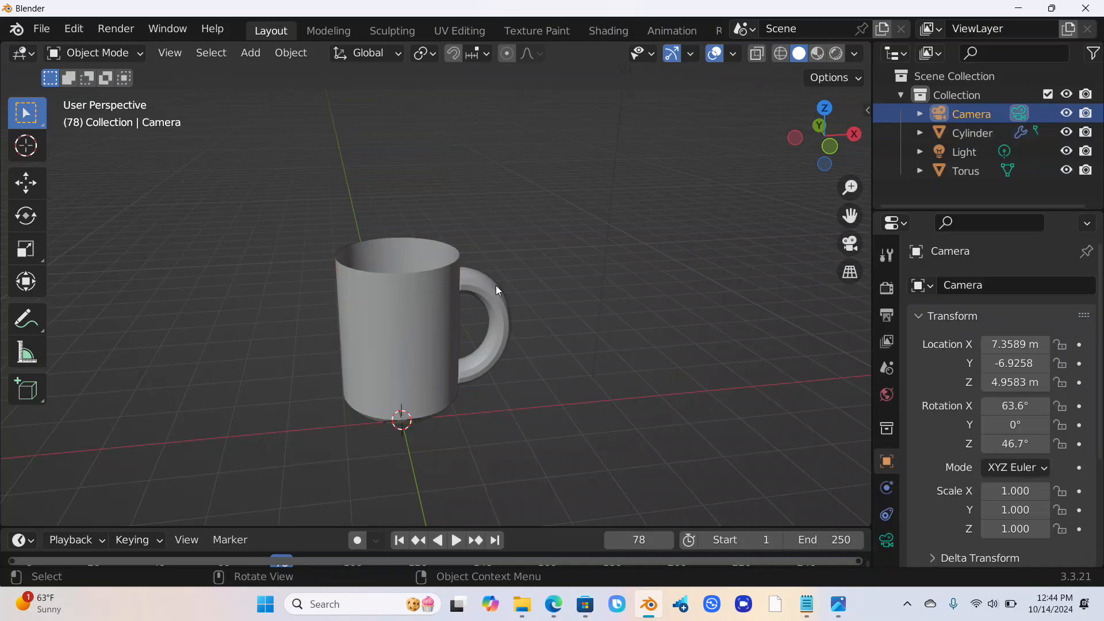
# - Add a Bevel modifier to the torus handle and deselect it
pyautogui.click(492, 288)
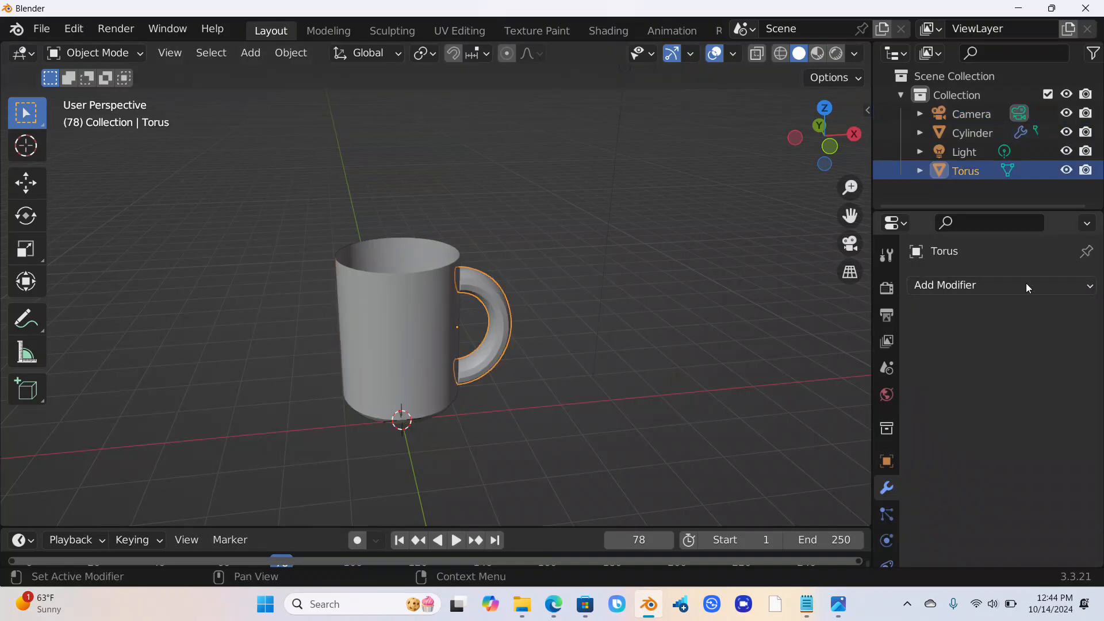
pyautogui.click(1026, 283)
pyautogui.click(771, 348)
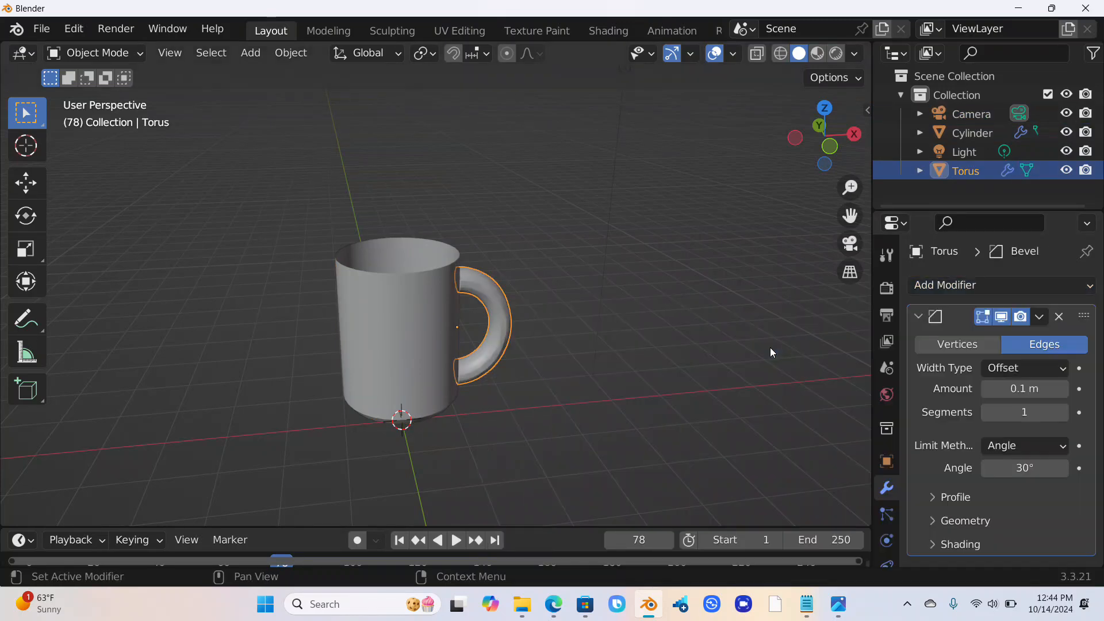
pyautogui.click(734, 233)
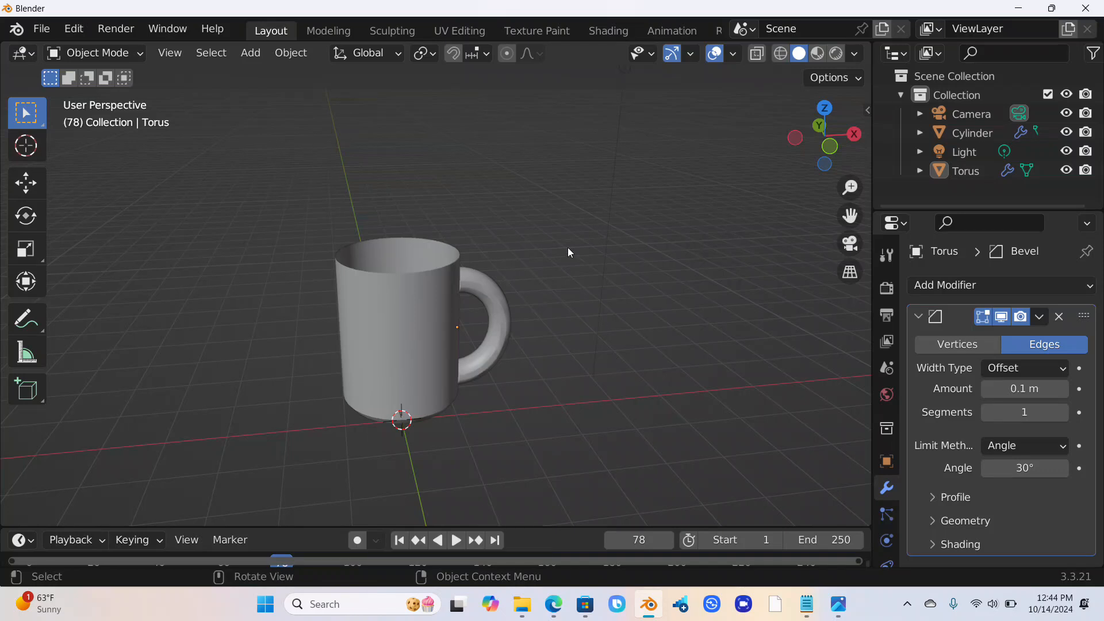
# - Join the cylinder body and the torus handle into one object, with the torus as the active object
pyautogui.click(431, 291)
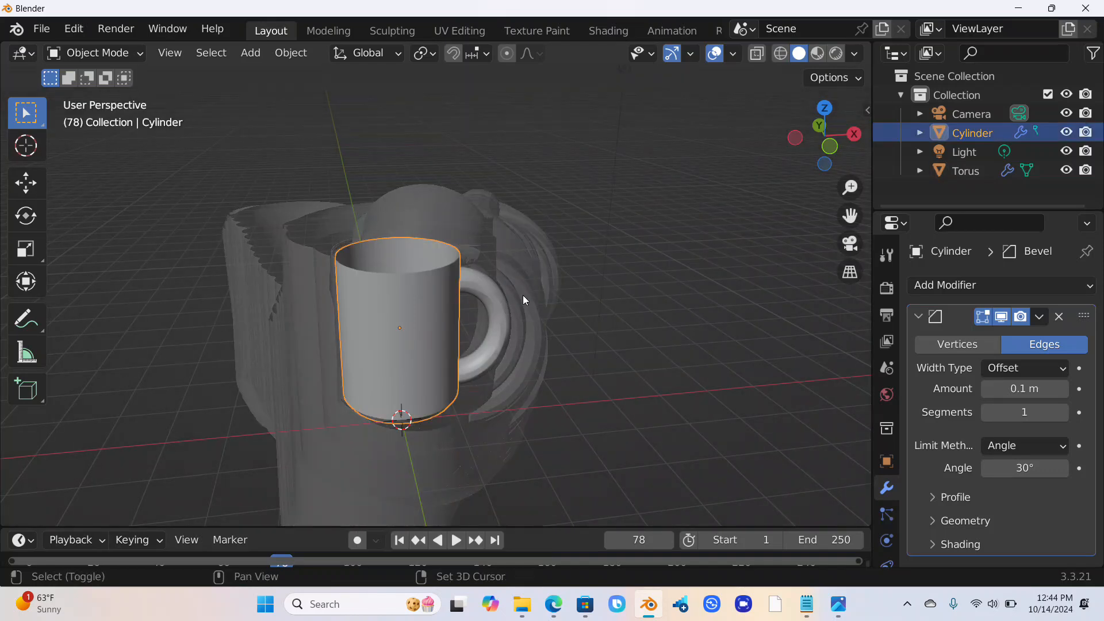
pyautogui.keyDown('shift'); pyautogui.click(495, 290); pyautogui.keyUp('shift')
pyautogui.rightClick(449, 290)
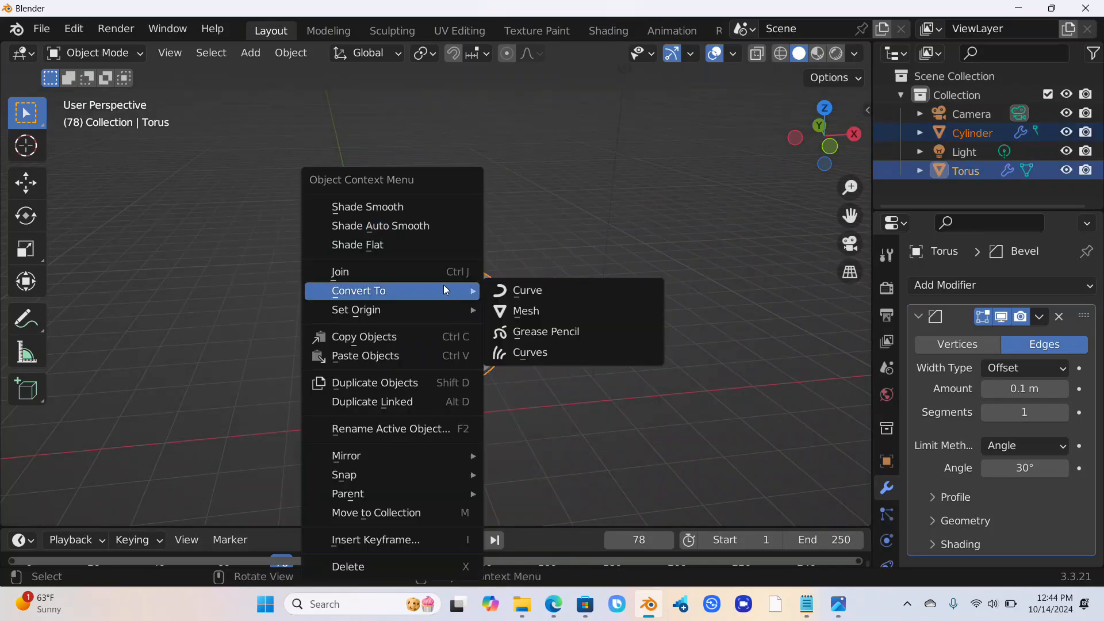
pyautogui.click(438, 271)
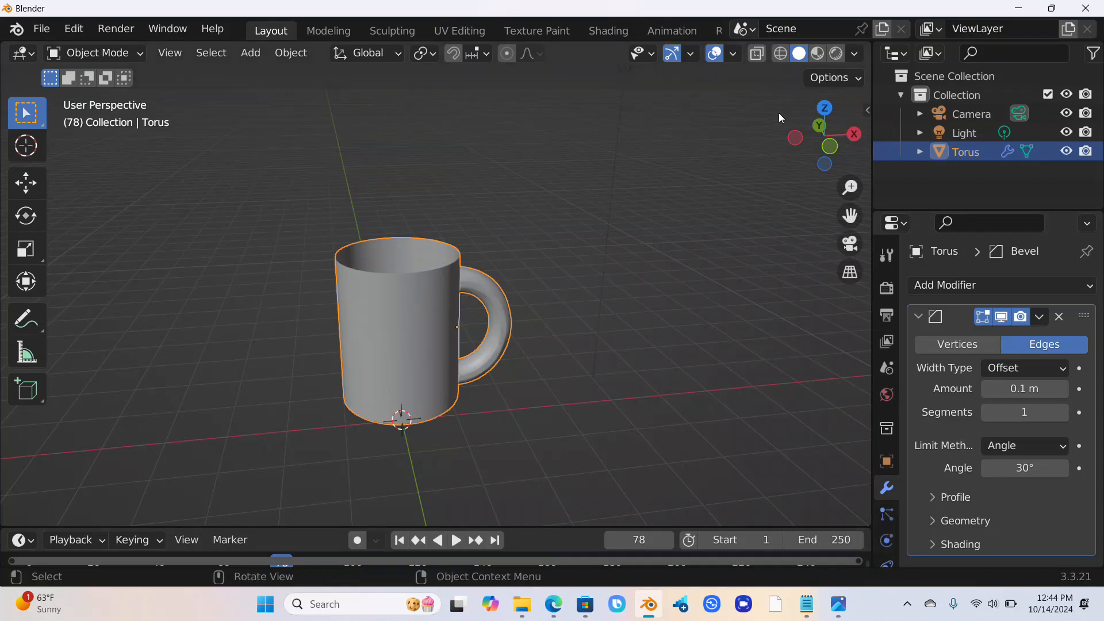
pyautogui.moveTo(827, 143)
pyautogui.mouseDown()
pyautogui.moveTo(827, 156)
pyautogui.moveTo(830, 142)
pyautogui.mouseUp()
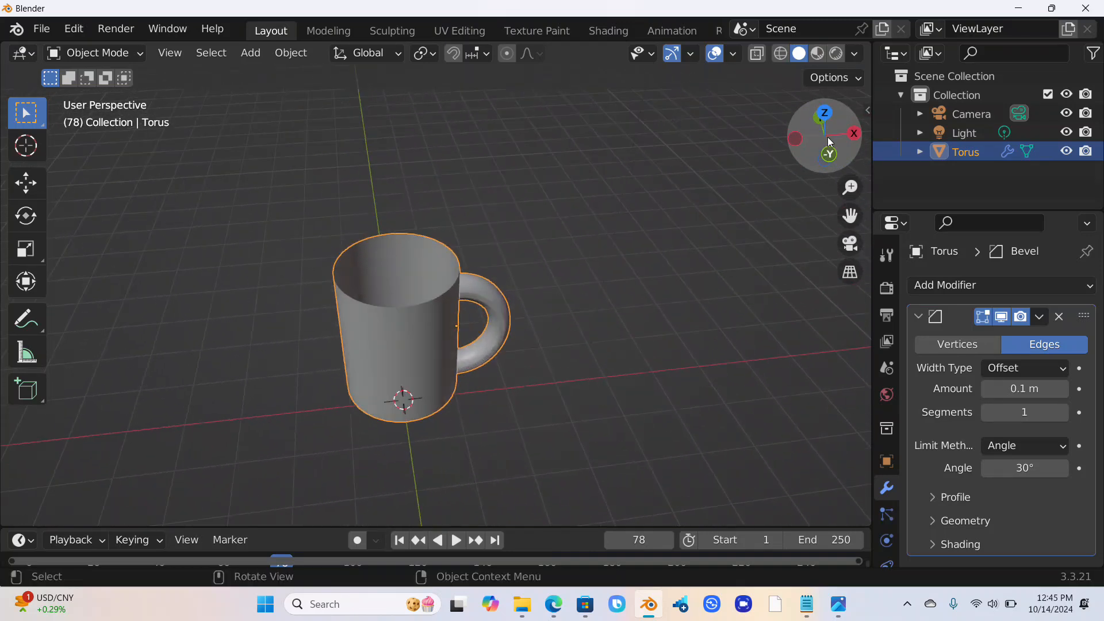
# - Switch the viewport to Material Preview shading, and add a material slot with a new material to the joined mug
pyautogui.click(817, 53)
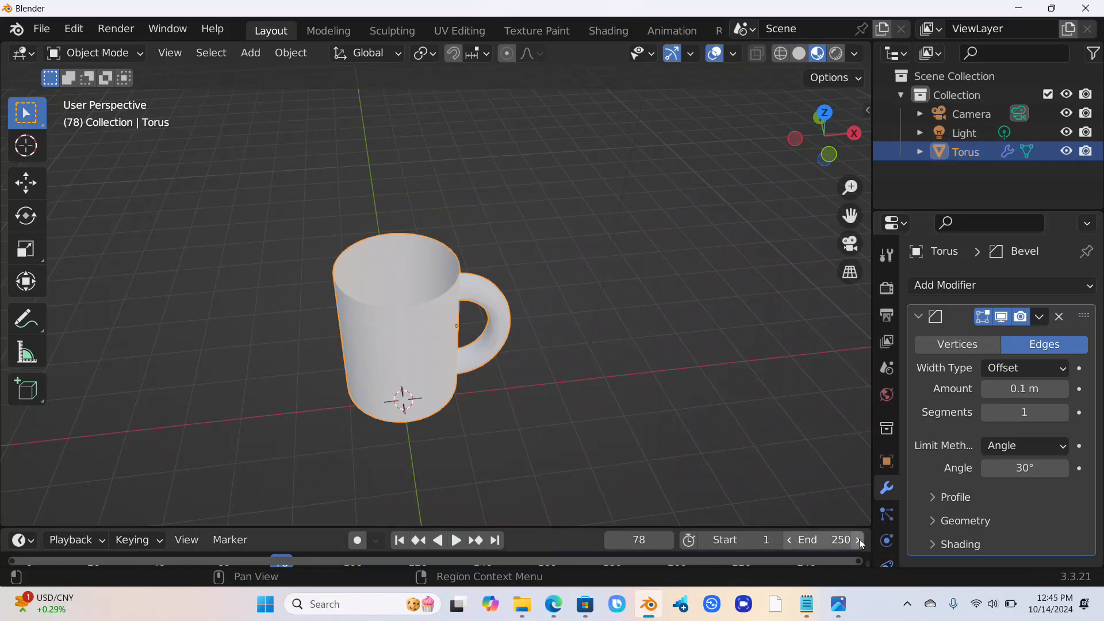
pyautogui.click(884, 542)
pyautogui.scroll(-4, 884, 543)
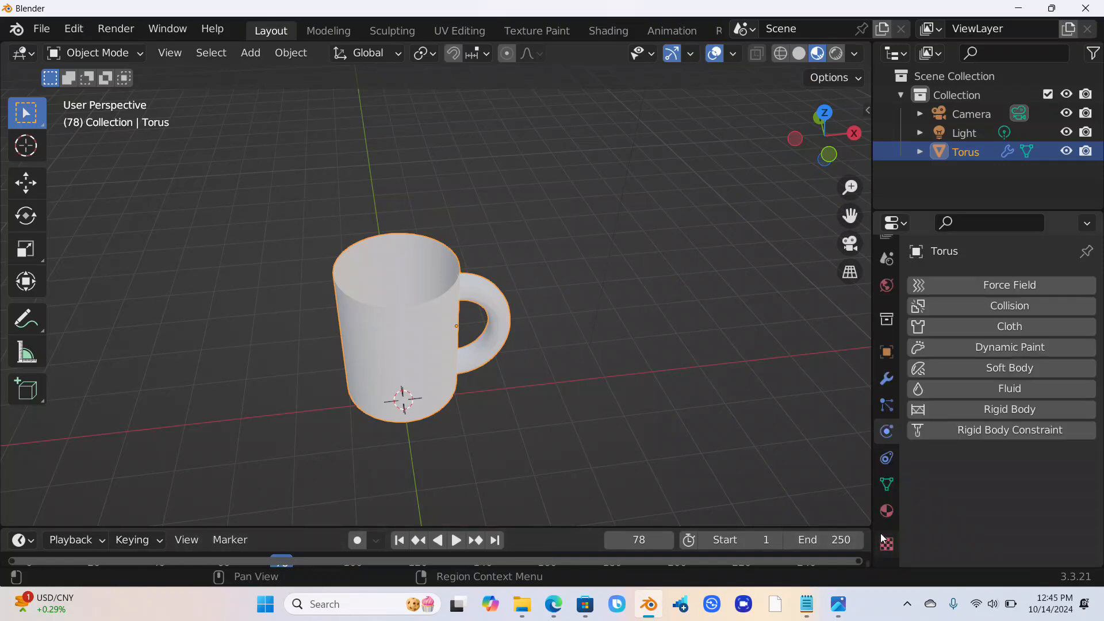
pyautogui.click(886, 511)
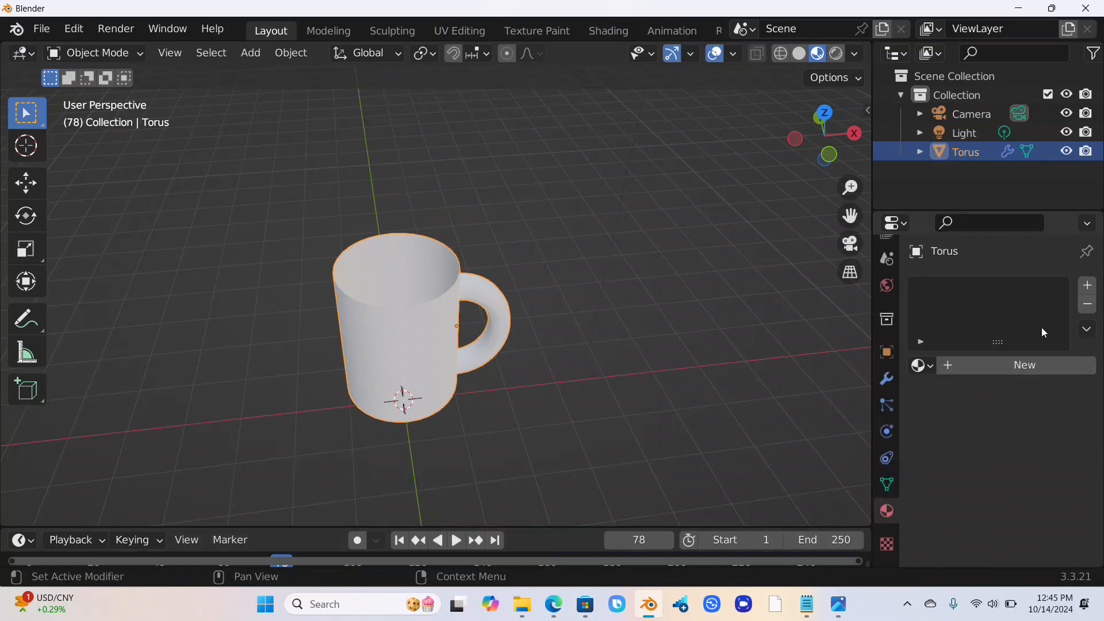
pyautogui.click(1088, 285)
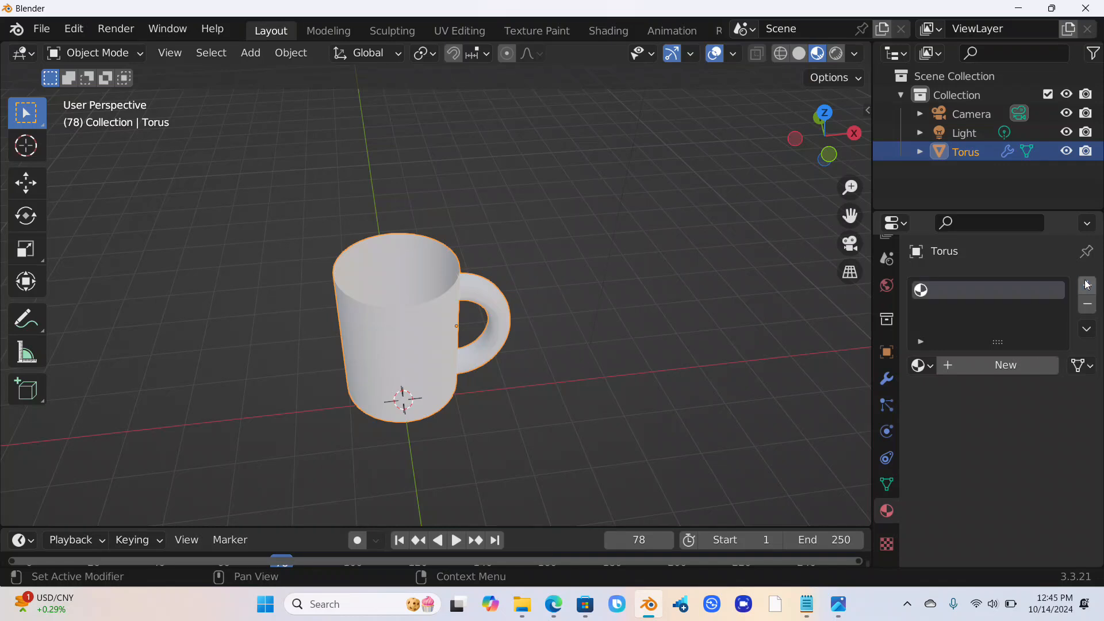
pyautogui.click(993, 373)
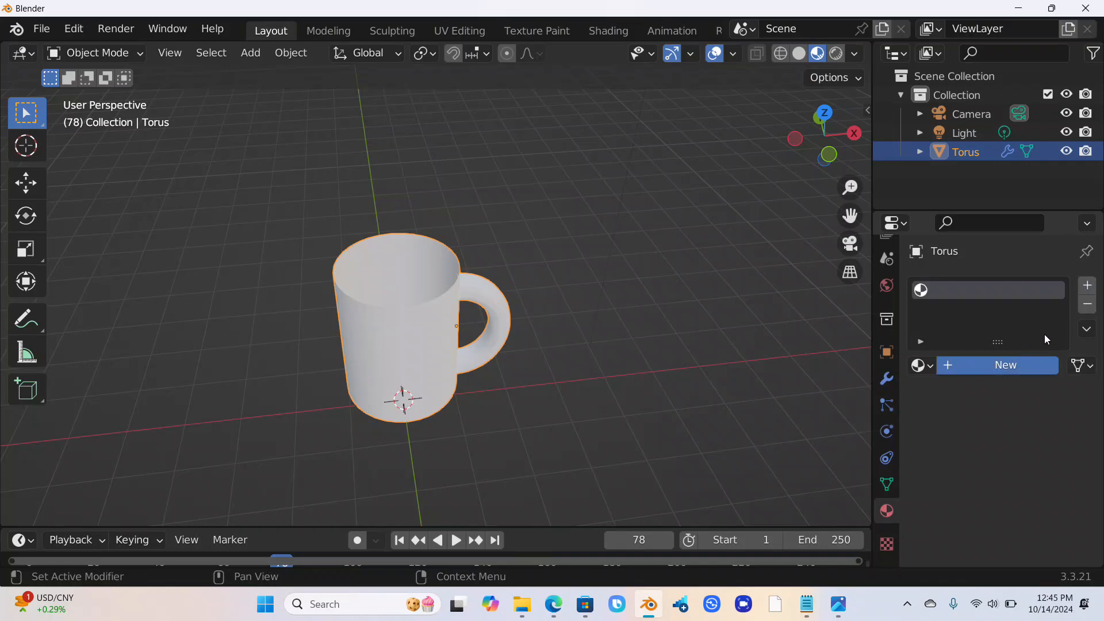
# - Rename the mug's new material as Coffie Mug
pyautogui.doubleClick(997, 282)
pyautogui.press('BackSpace')
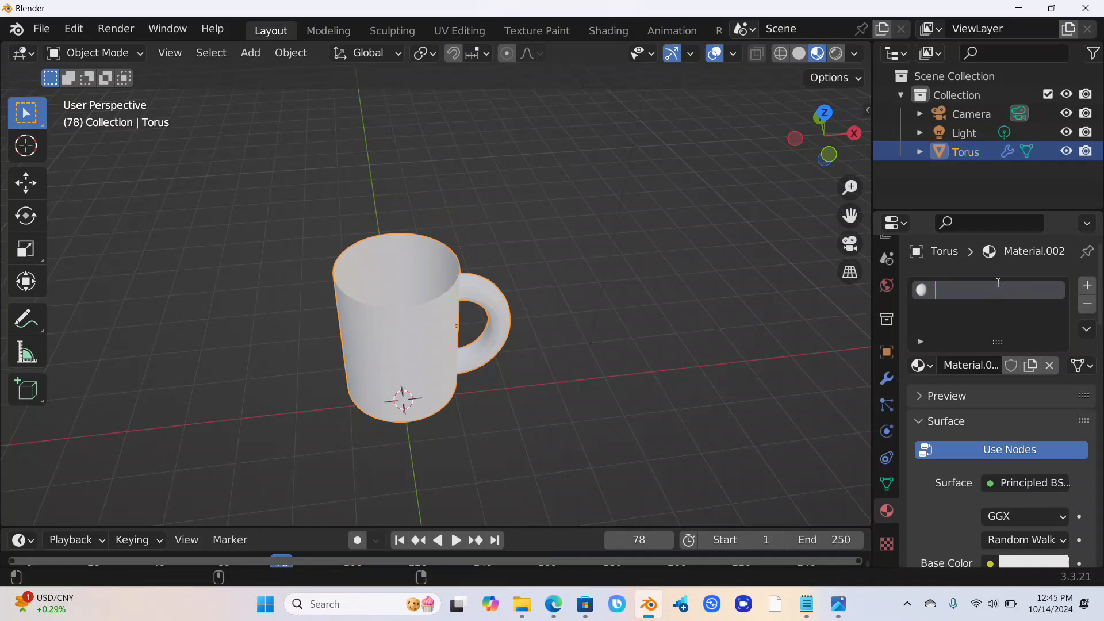
pyautogui.write('cOFFIE')
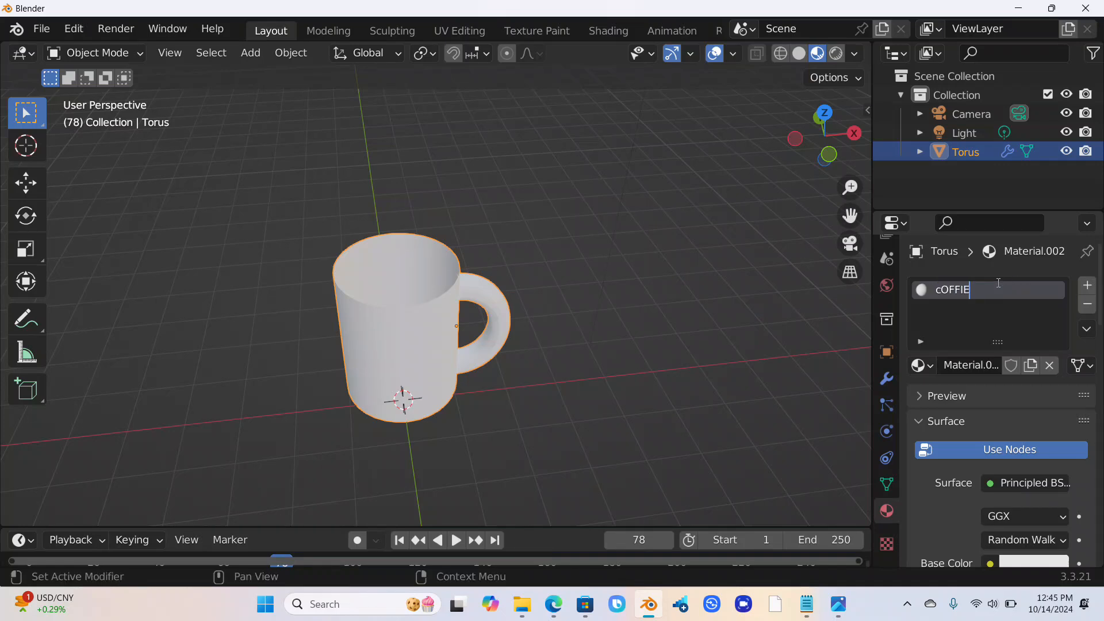
pyautogui.press('BackSpace')
pyautogui.press('BackSpace')
pyautogui.press('BackSpace')
pyautogui.press('capslock')
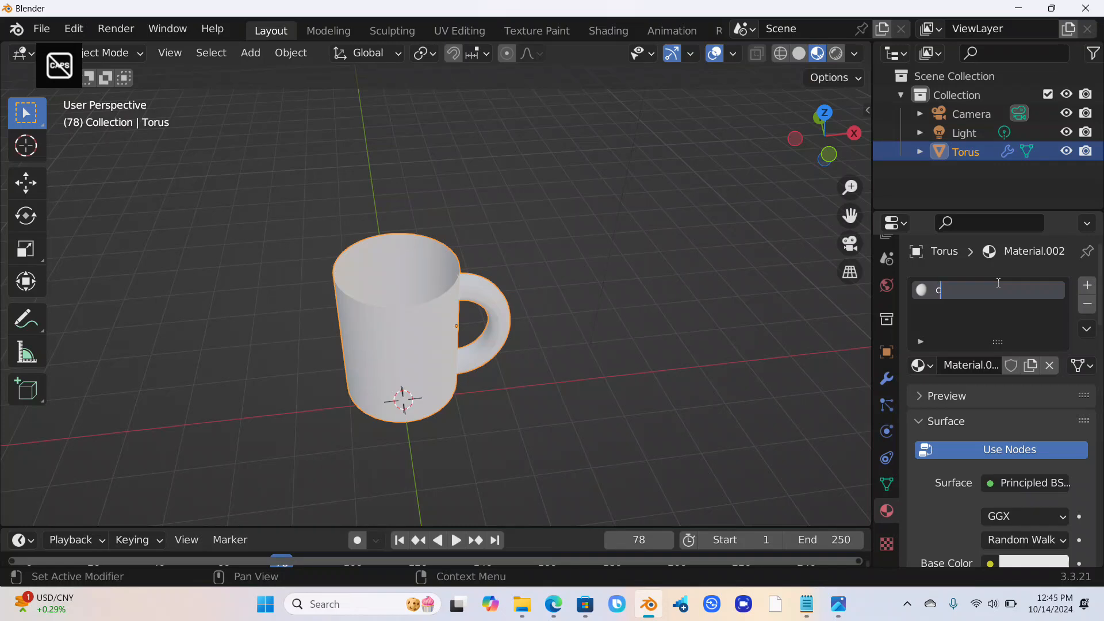
pyautogui.write('Coffie Mug')
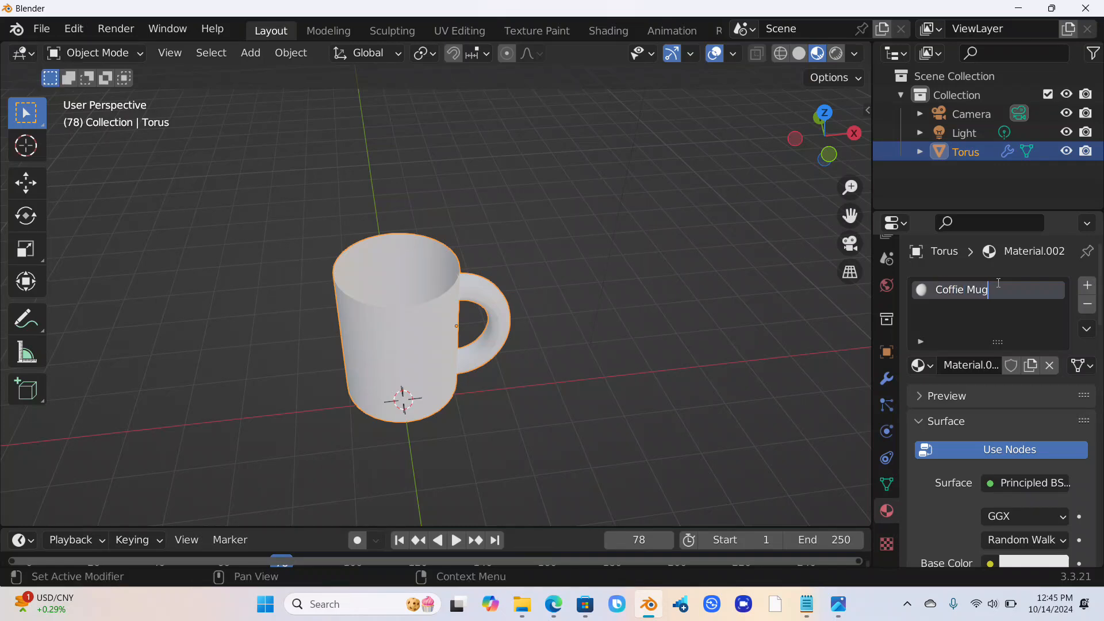
pyautogui.press('Return')
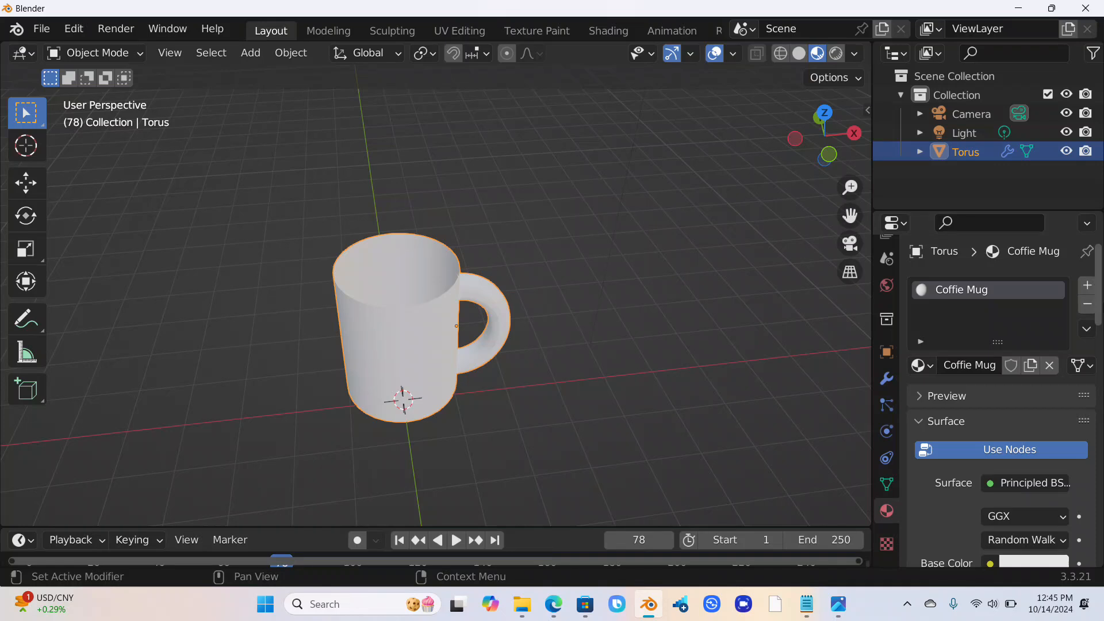
# - Set the Coffie Mug material's Metallic to 0.555 and its Specular to 0
pyautogui.moveTo(1098, 301); pyautogui.dragTo(1100, 412)
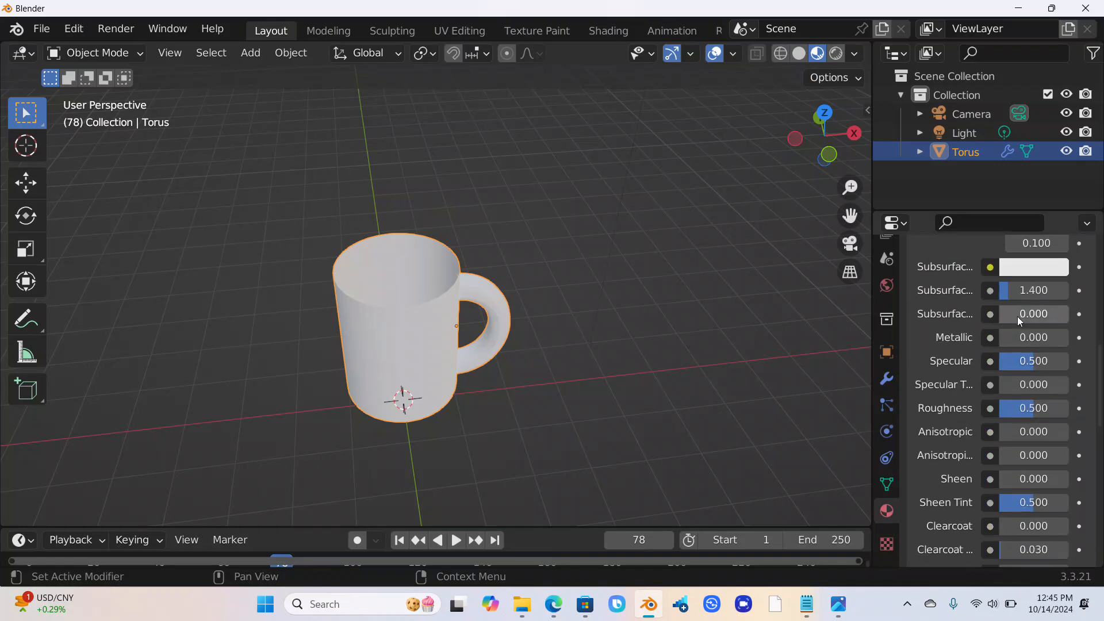
pyautogui.moveTo(1026, 338)
pyautogui.mouseDown()
pyautogui.moveTo(1088, 338)
pyautogui.moveTo(1046, 337)
pyautogui.mouseUp()
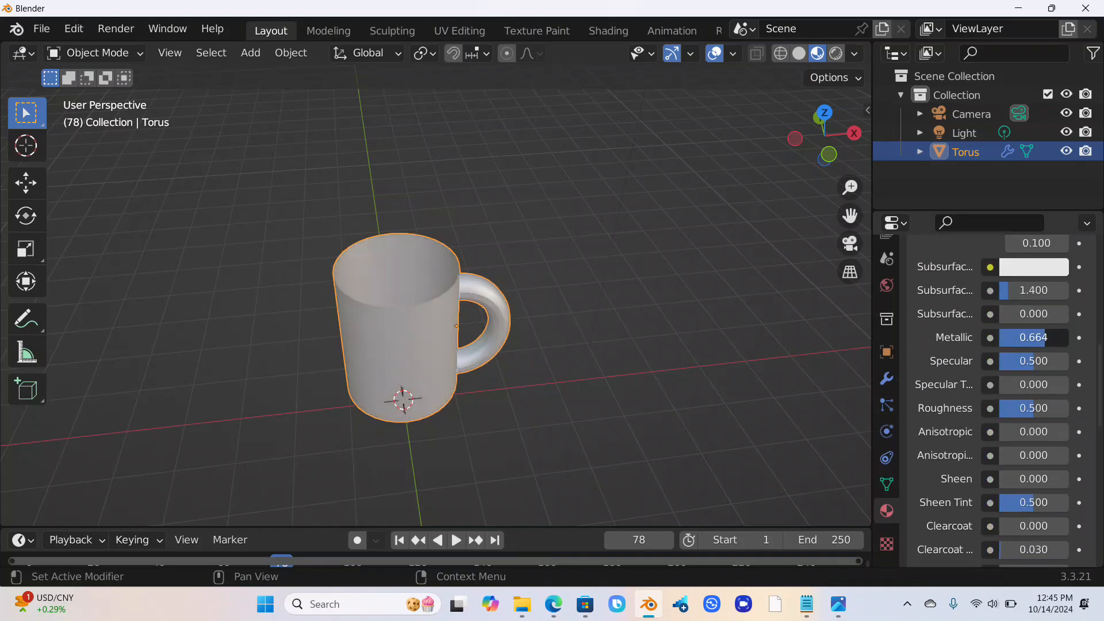
pyautogui.doubleClick(1044, 337)
pyautogui.press('BackSpace')
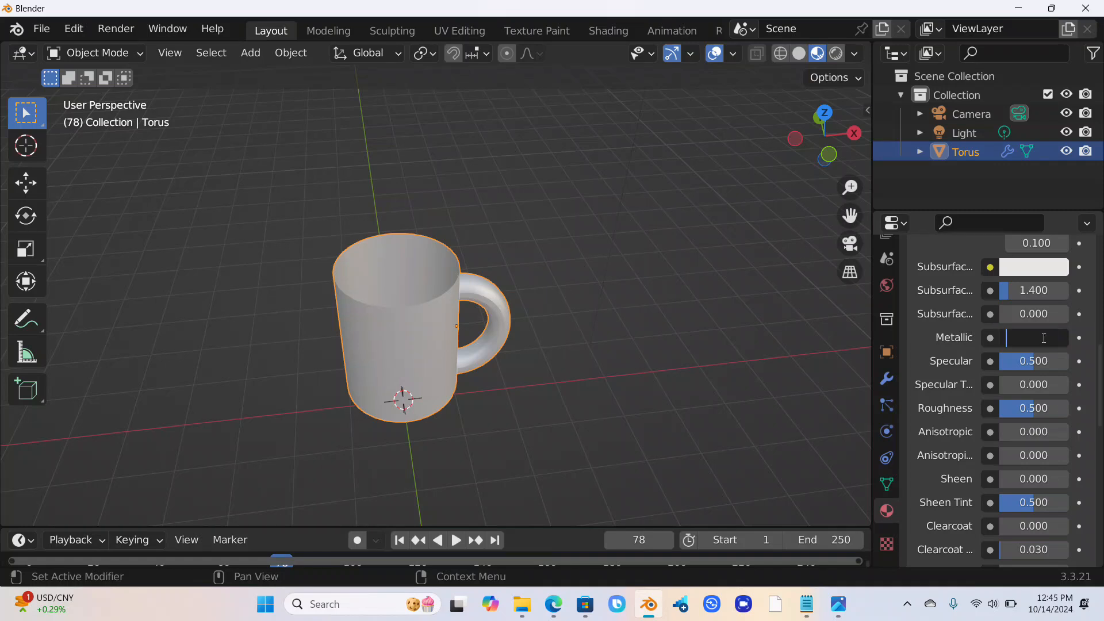
pyautogui.write('0.555')
pyautogui.press('Return')
pyautogui.moveTo(1034, 361); pyautogui.dragTo(1000, 361)
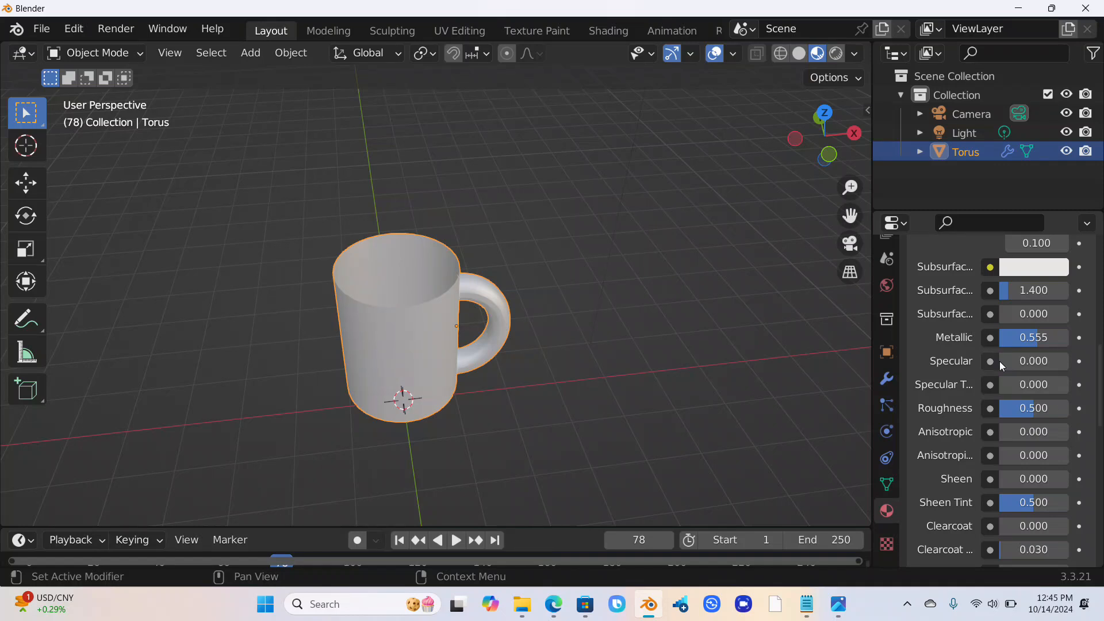
# - Try Roughness values of 0.15 and 0 on the Coffie Mug material
pyautogui.moveTo(1030, 410)
pyautogui.mouseDown()
pyautogui.moveTo(1000, 409)
pyautogui.moveTo(1019, 410)
pyautogui.mouseUp()
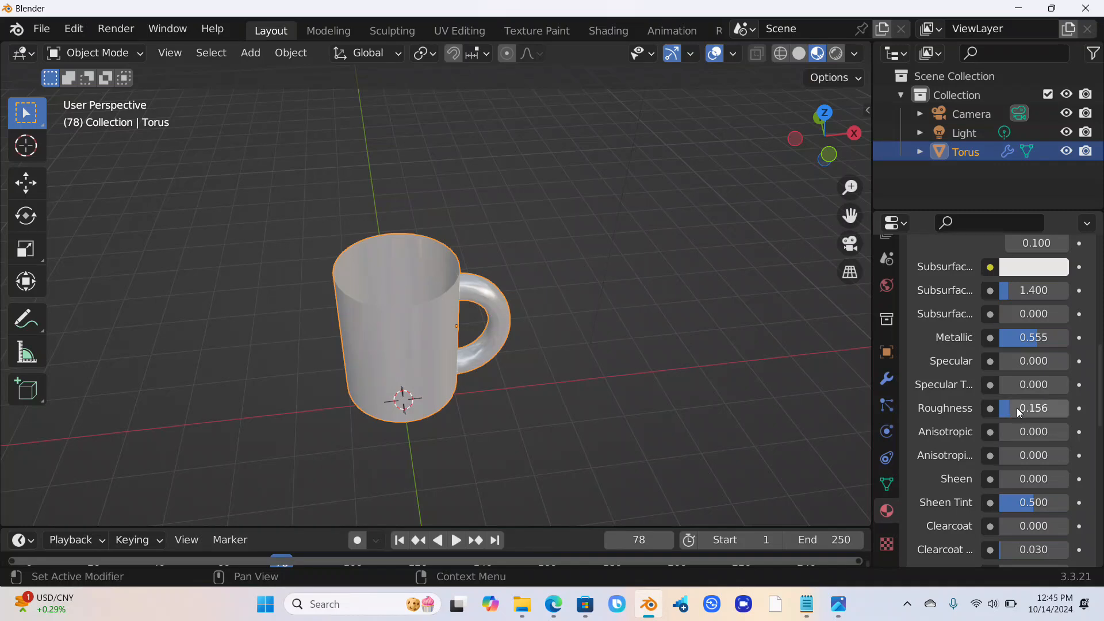
pyautogui.click(1017, 408)
pyautogui.press('BackSpace')
pyautogui.write('0.15')
pyautogui.press('Return')
pyautogui.moveTo(1041, 401); pyautogui.dragTo(1041, 408)
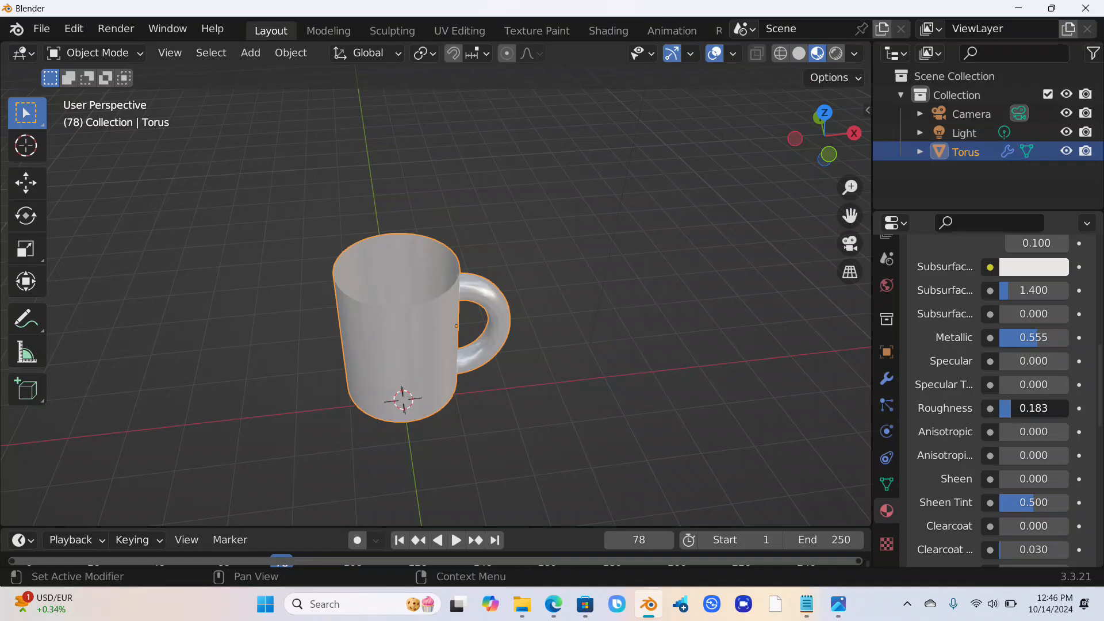
pyautogui.moveTo(1041, 408); pyautogui.dragTo(1001, 408)
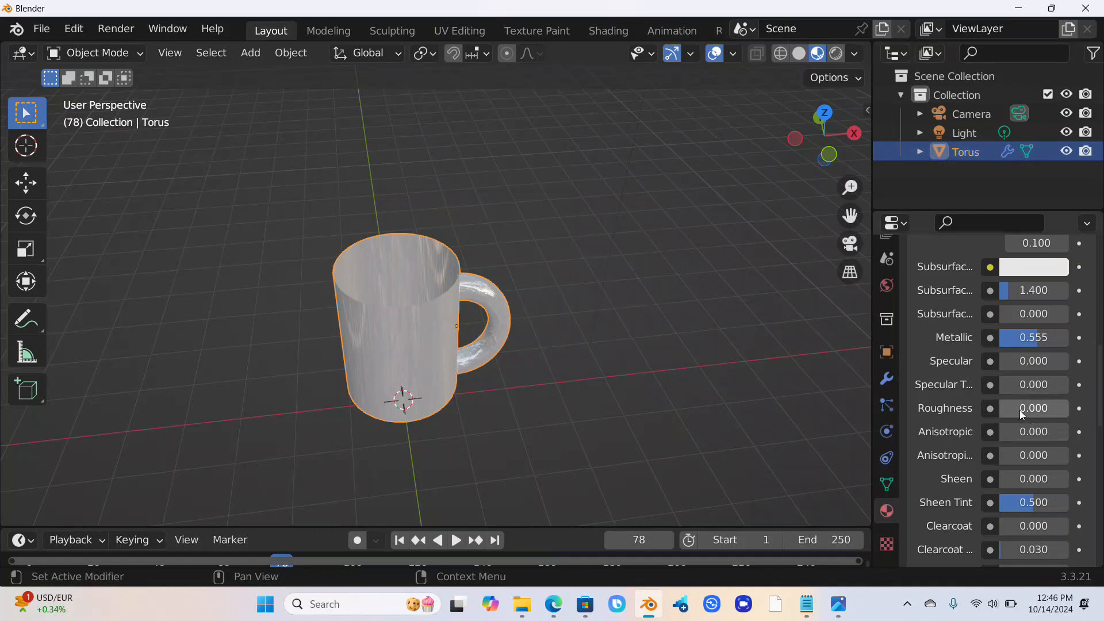
# - Set the Coffie Mug material's Roughness to about 0.205 and deselect the mug
pyautogui.moveTo(1021, 413); pyautogui.dragTo(1054, 413)
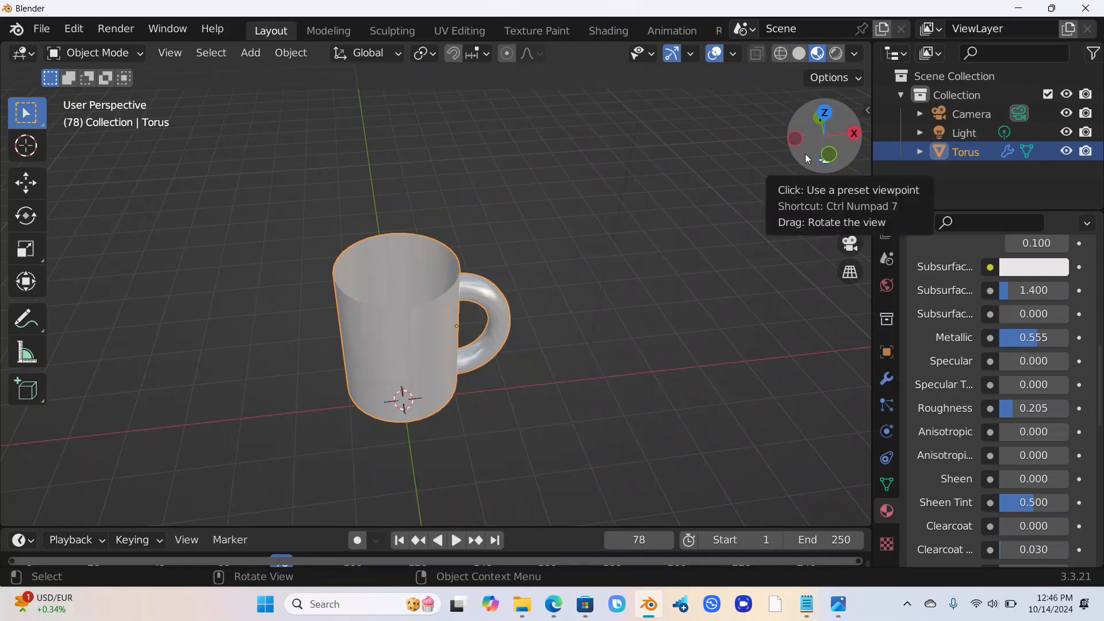
pyautogui.moveTo(806, 153); pyautogui.dragTo(675, 213)
pyautogui.click(608, 312)
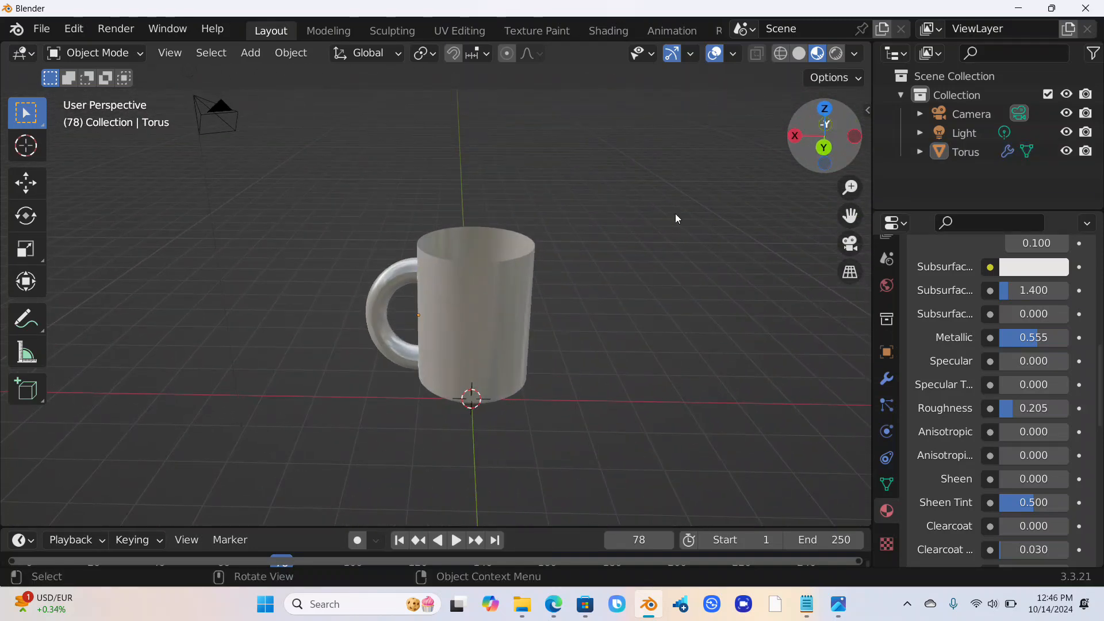
# - Try the mug's Bevel modifier on Vertices, return it to Edges, and deselect the mug
pyautogui.click(393, 298)
pyautogui.click(887, 379)
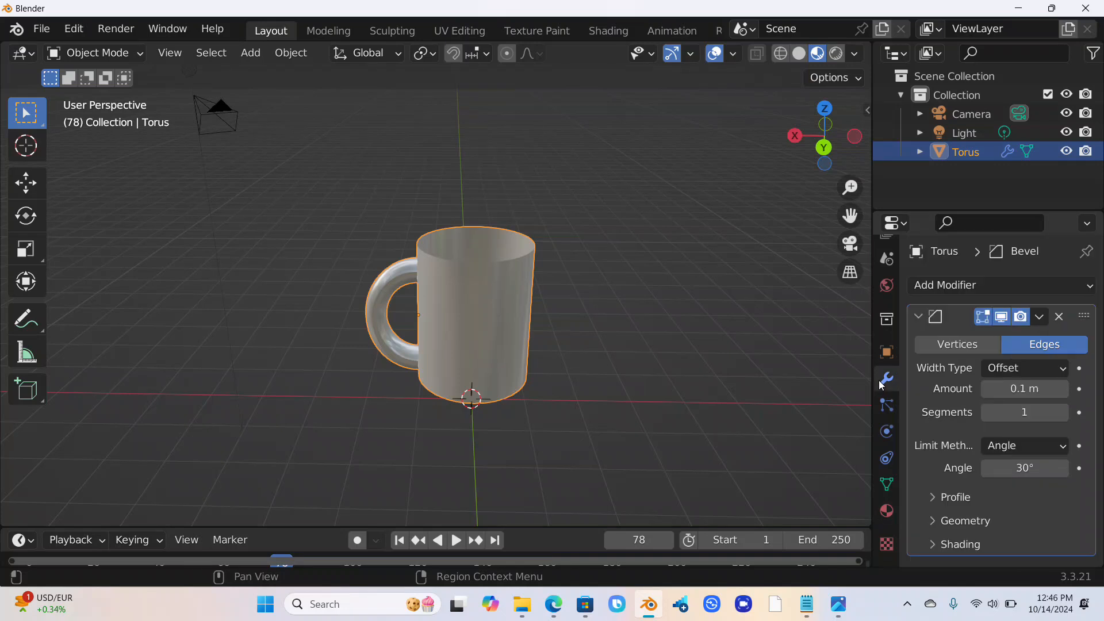
pyautogui.click(952, 348)
pyautogui.click(1037, 351)
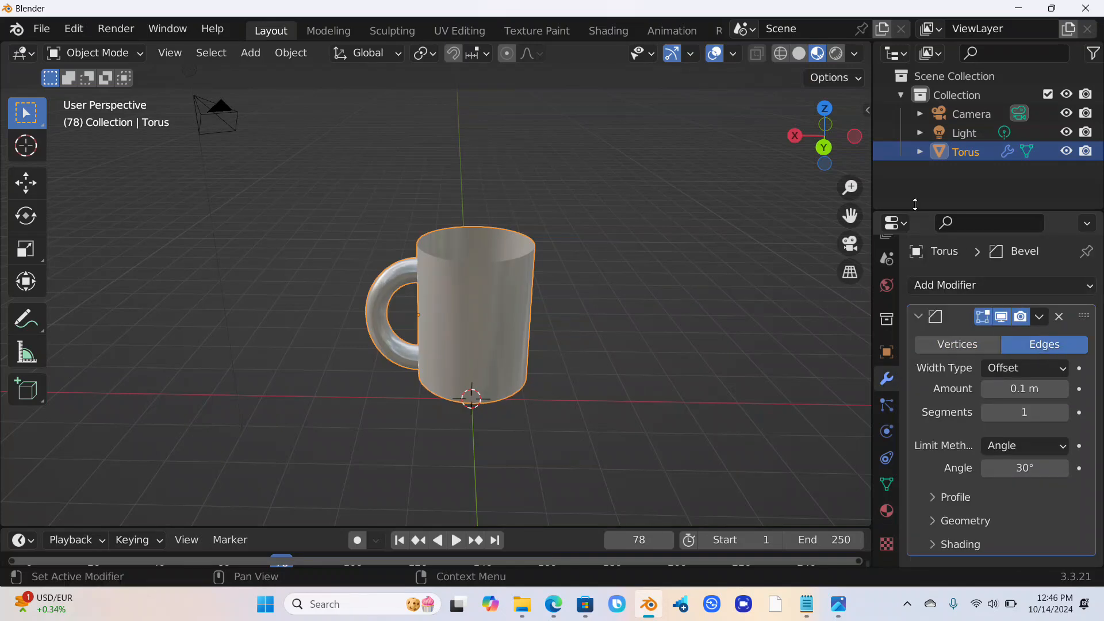
pyautogui.moveTo(847, 147); pyautogui.dragTo(844, 92)
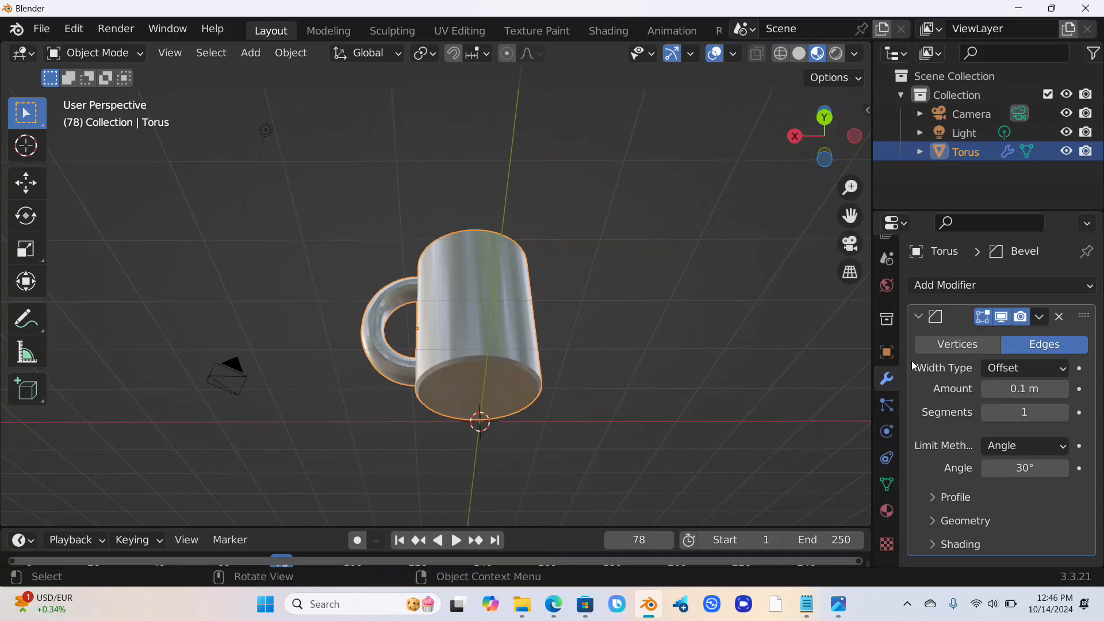
pyautogui.click(959, 343)
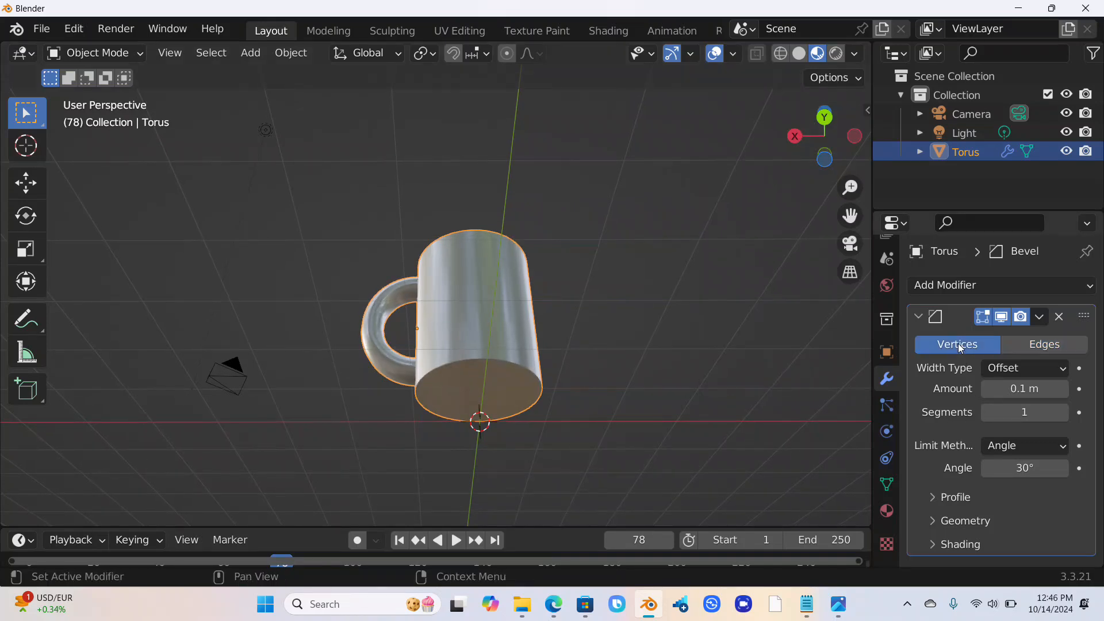
pyautogui.click(1014, 344)
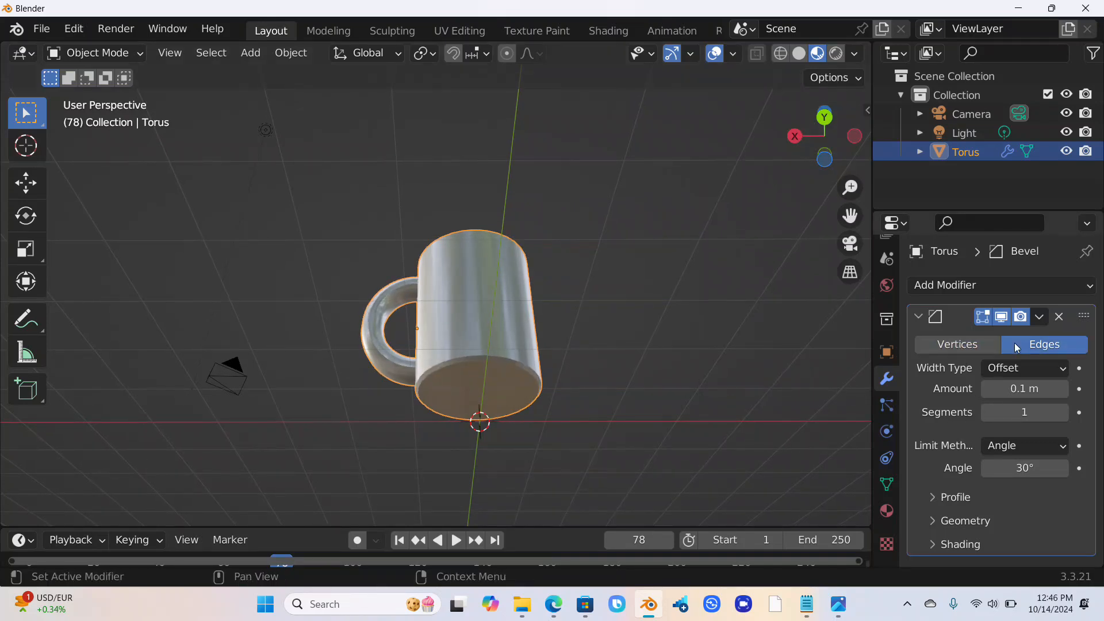
pyautogui.keyDown('ctrl'); pyautogui.scroll(2, 972, 344); pyautogui.keyUp('ctrl')
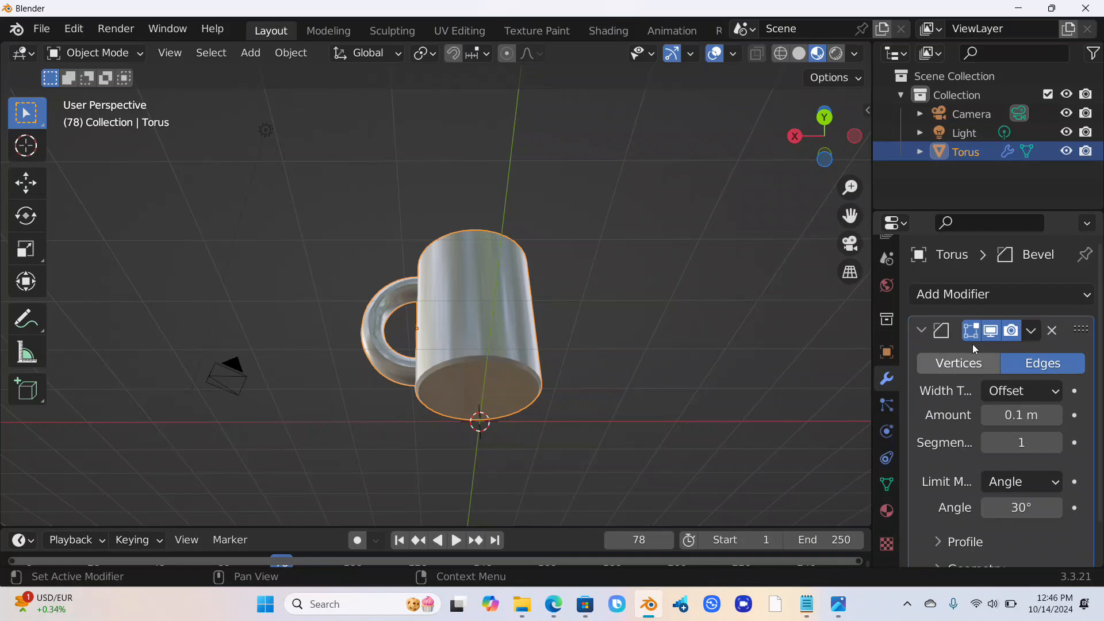
pyautogui.keyDown('ctrl'); pyautogui.scroll(-2, 972, 344); pyautogui.keyUp('ctrl')
pyautogui.click(808, 304)
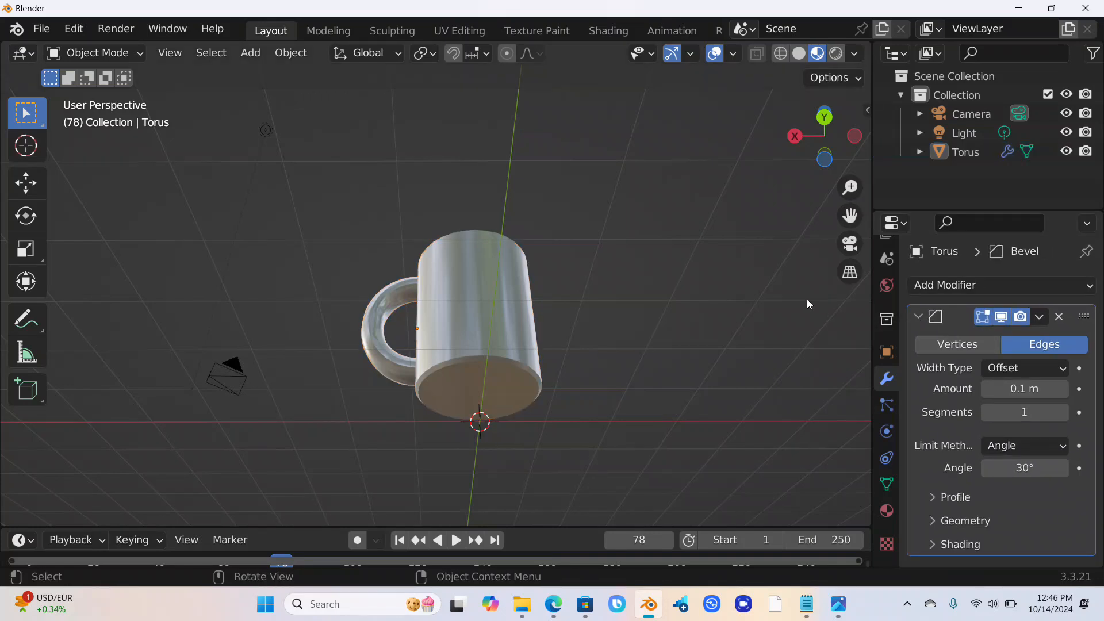
# - Compare the Vertices and Edges bevel on the mug's base up close, ending on Edges, and look over the whole mug
pyautogui.scroll(3, 809, 303)
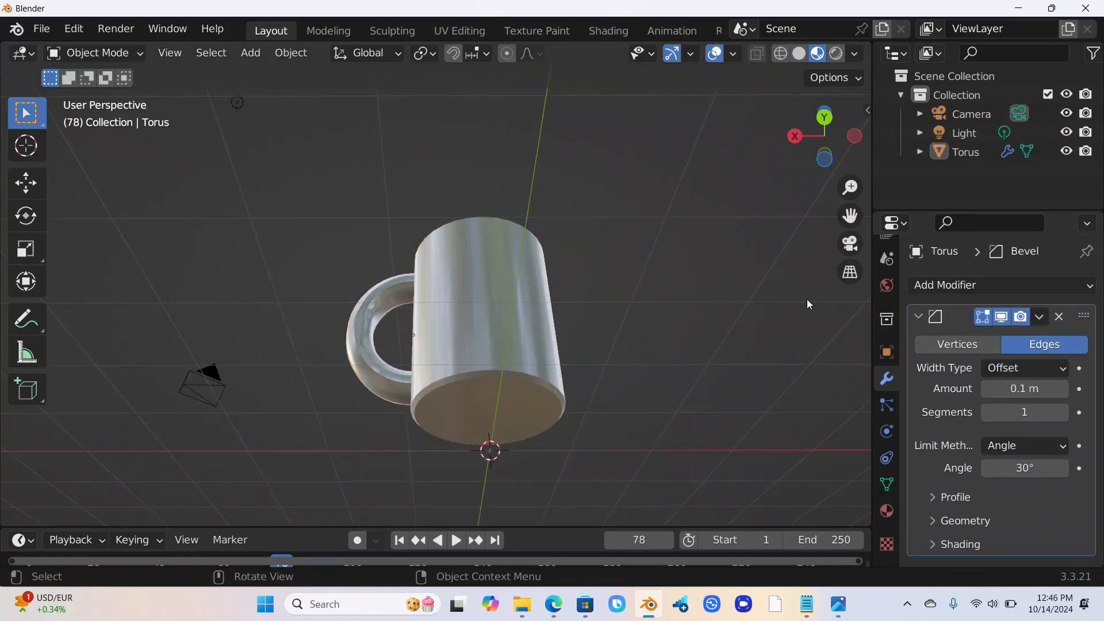
pyautogui.click(960, 344)
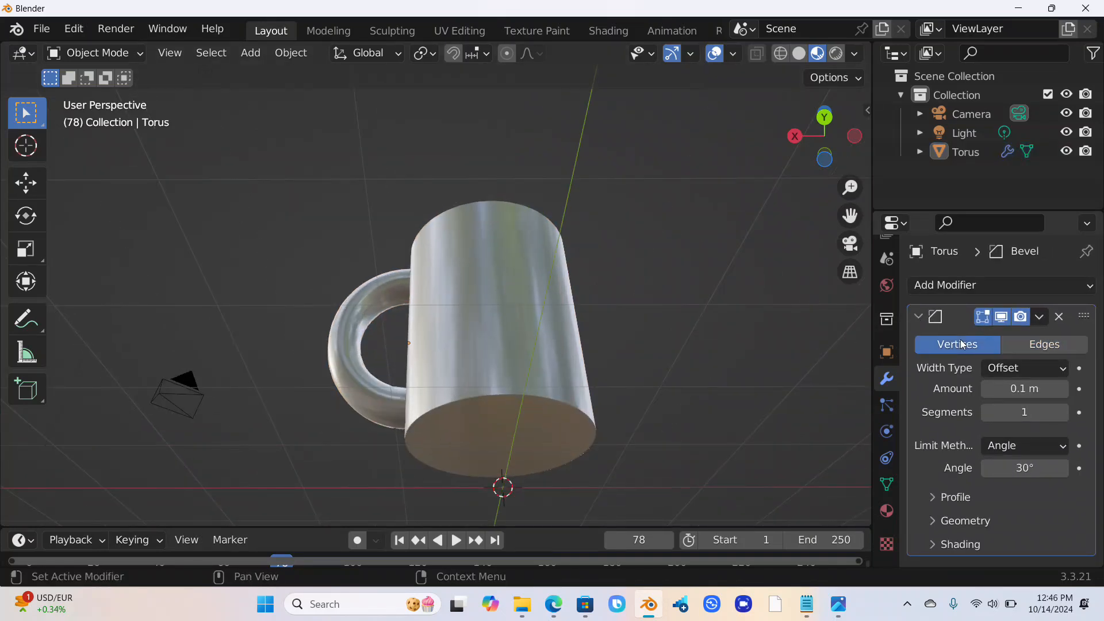
pyautogui.click(1036, 344)
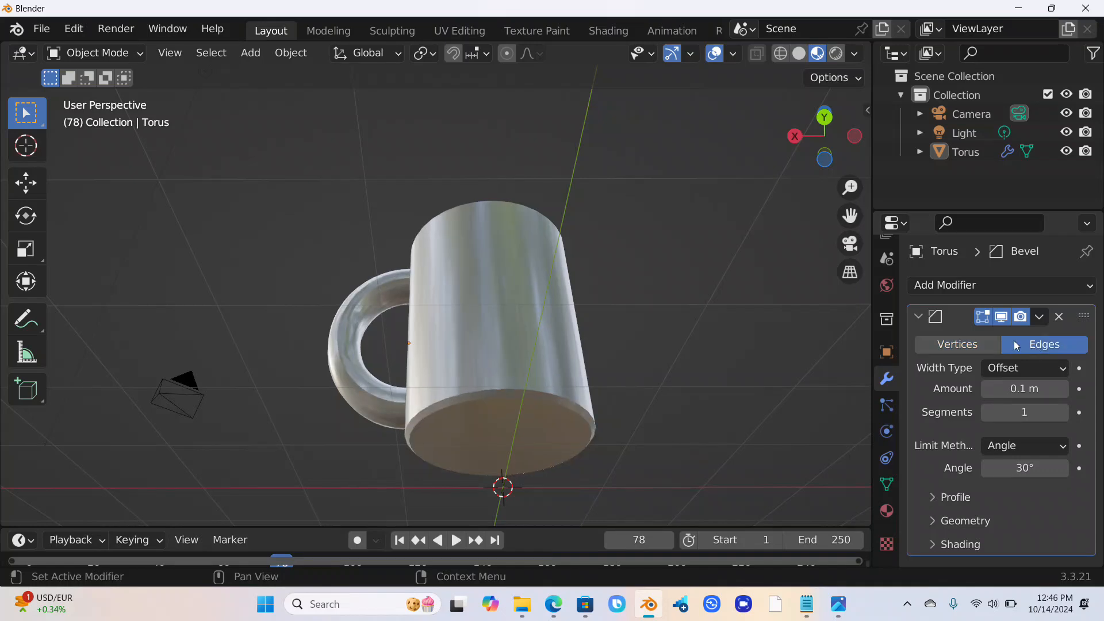
pyautogui.click(963, 344)
pyautogui.click(1009, 347)
pyautogui.moveTo(830, 150); pyautogui.dragTo(322, 144)
pyautogui.scroll(-3, 828, 150)
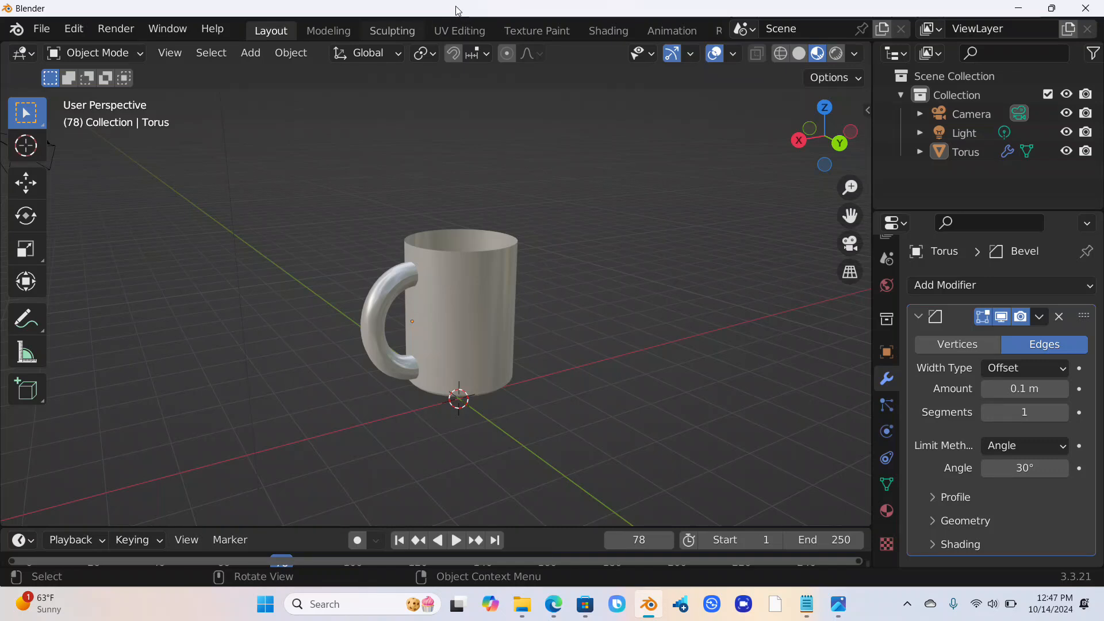